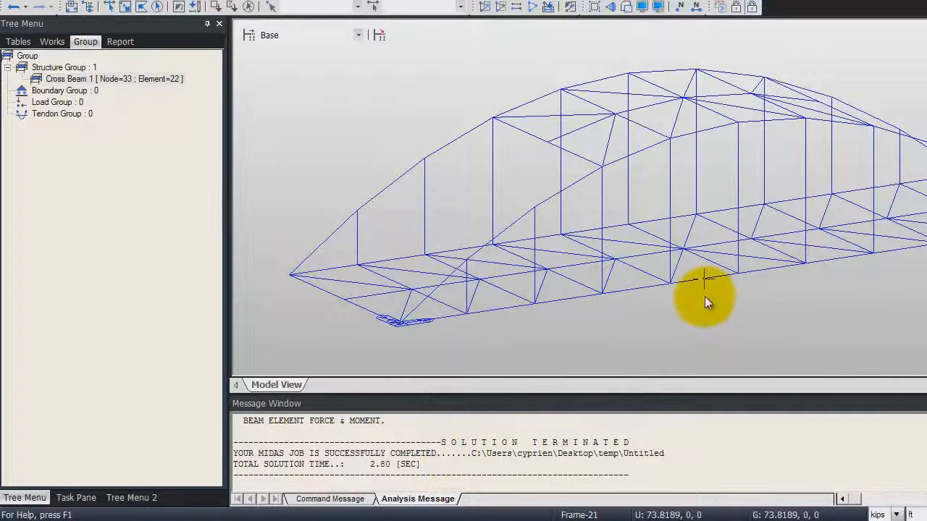
Create a general load combination named LCB1 in the results load combinations
mouse_move(682, 302)
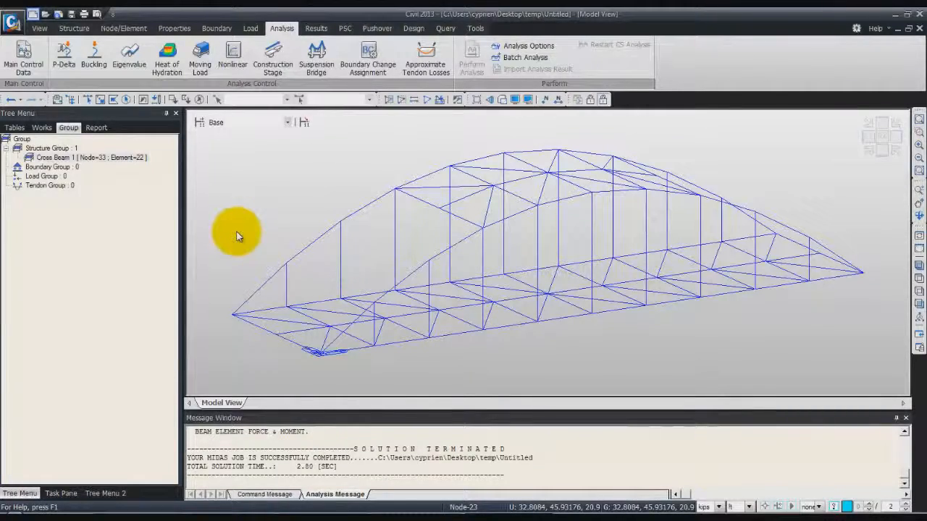
click(322, 29)
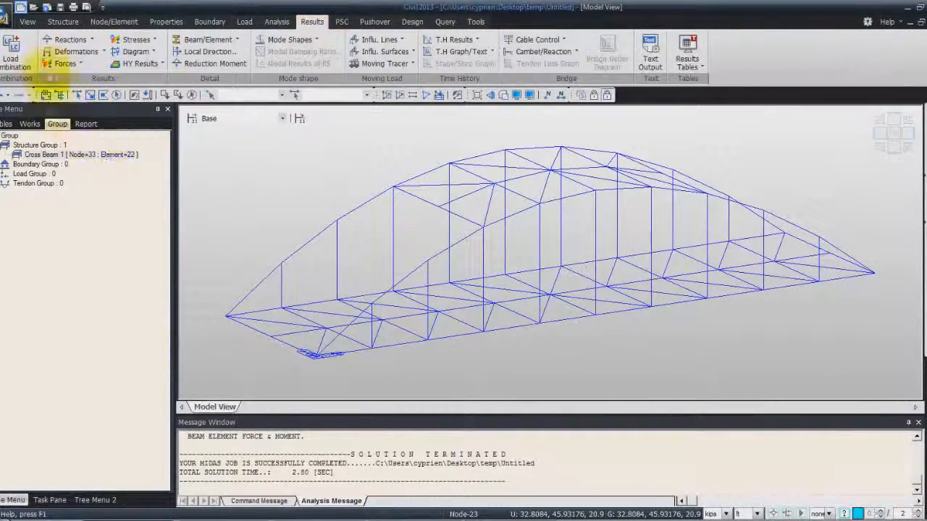
click(14, 54)
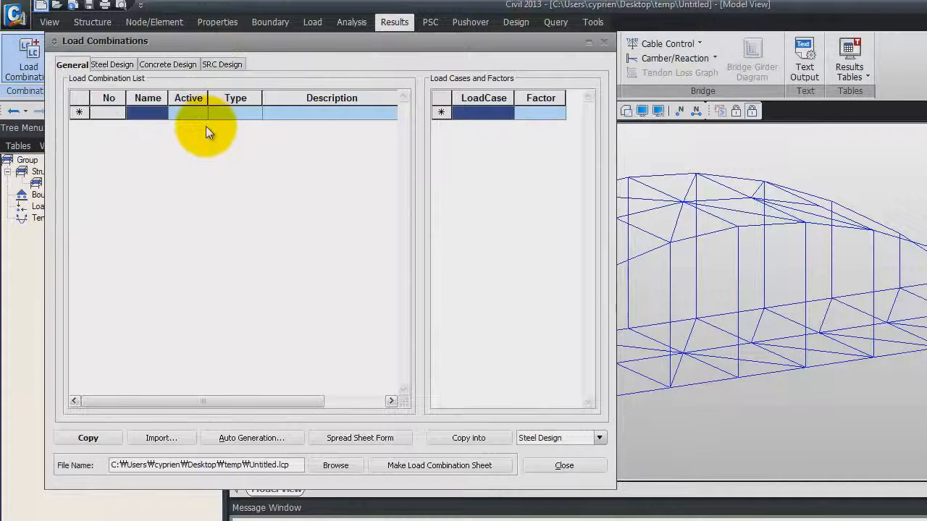
click(146, 112)
text(L)
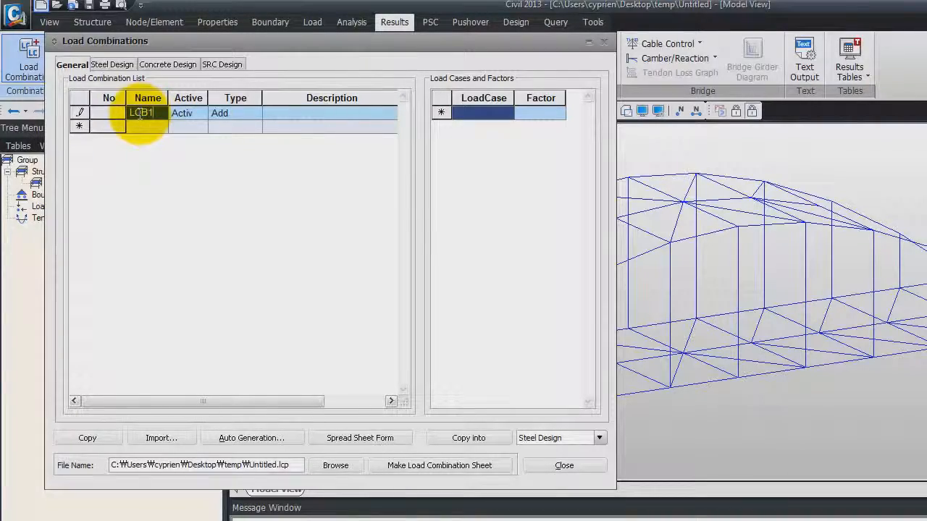
text(CB1)
Add the Dead Load, Sidewalk Load and MVL(MV) load cases to LCB1, each with factor 1.0000, and close the load combinations
click(499, 116)
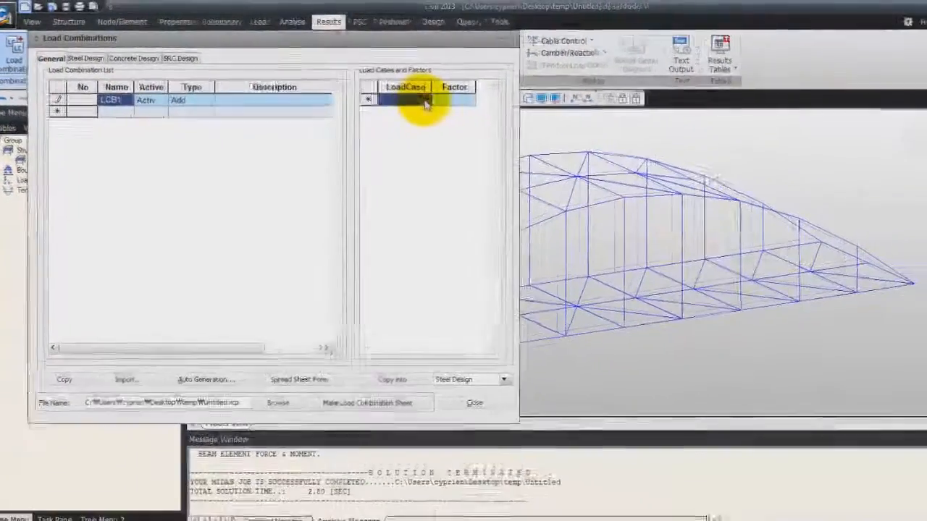
click(432, 102)
click(426, 111)
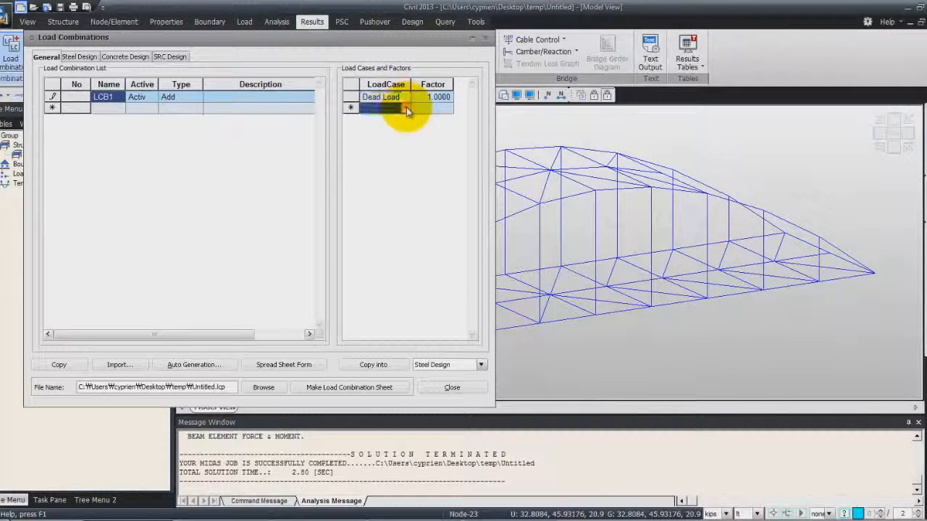
click(406, 108)
click(407, 119)
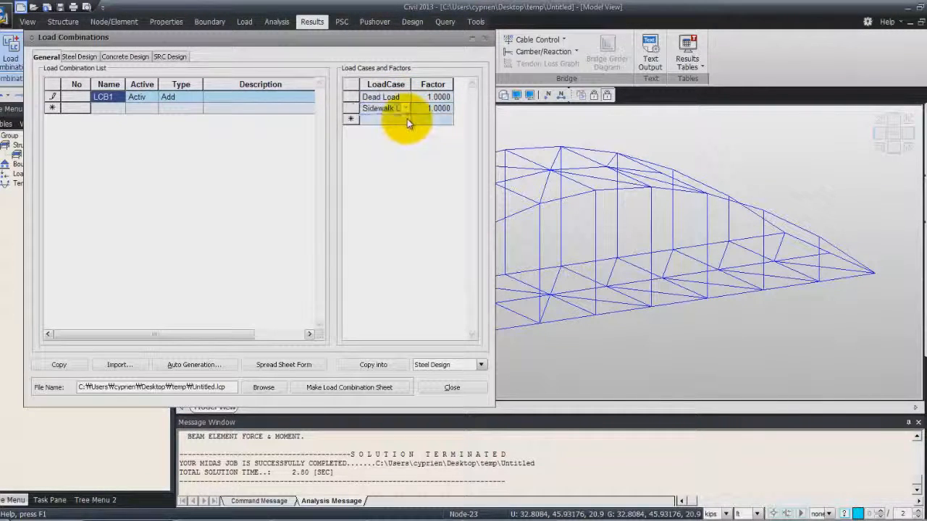
click(407, 119)
click(402, 149)
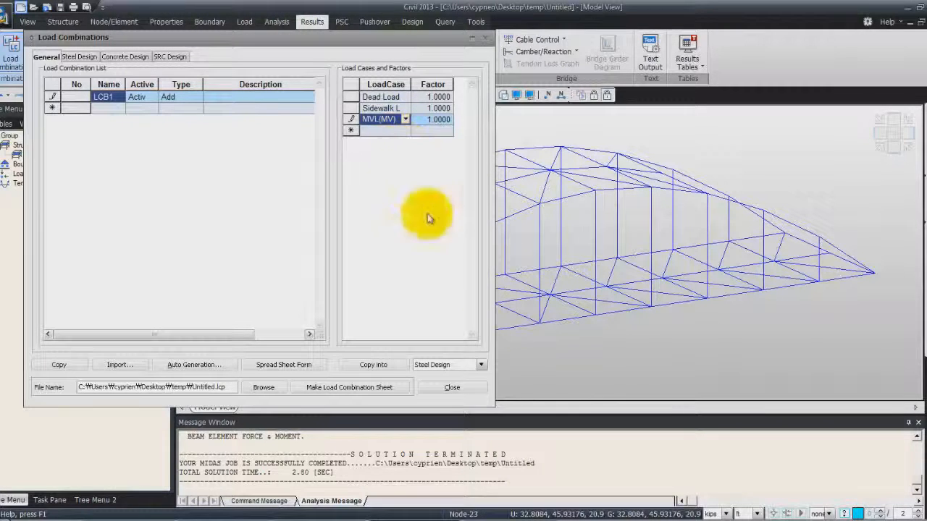
click(449, 389)
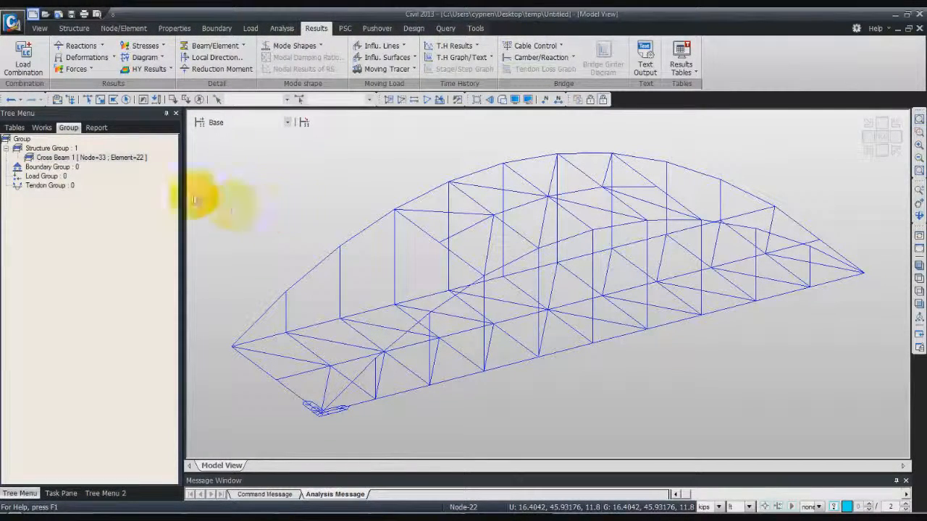
Set up the Deformed Shape result for CBmin: LCB1 with the undeformed shape and legend shown
click(112, 58)
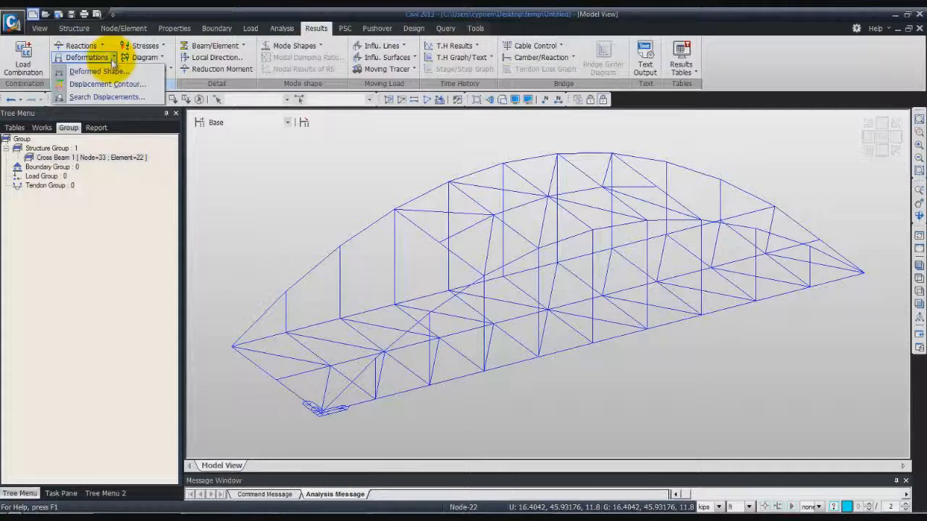
click(115, 70)
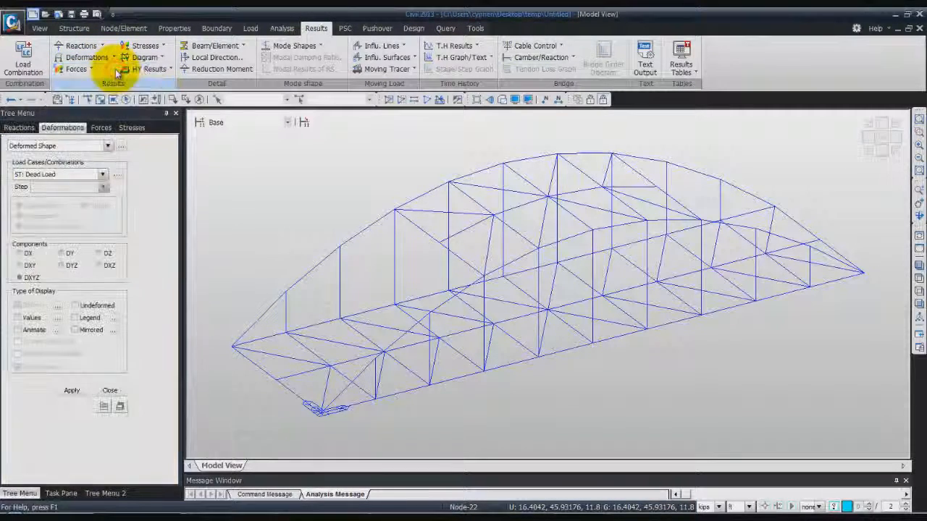
click(103, 174)
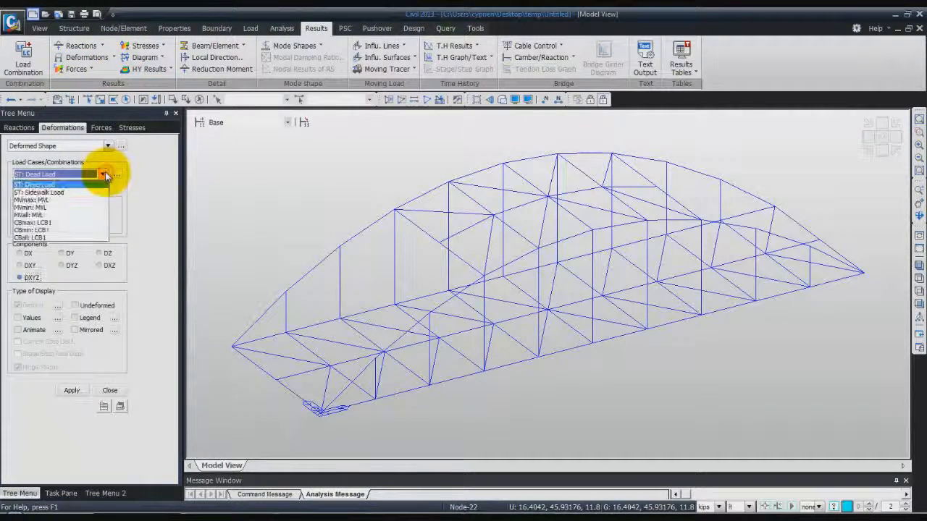
click(82, 230)
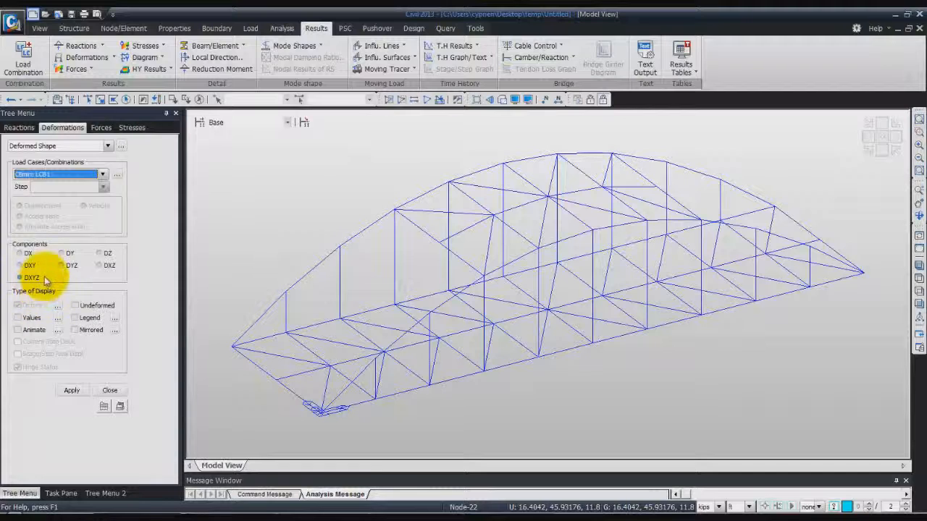
click(76, 307)
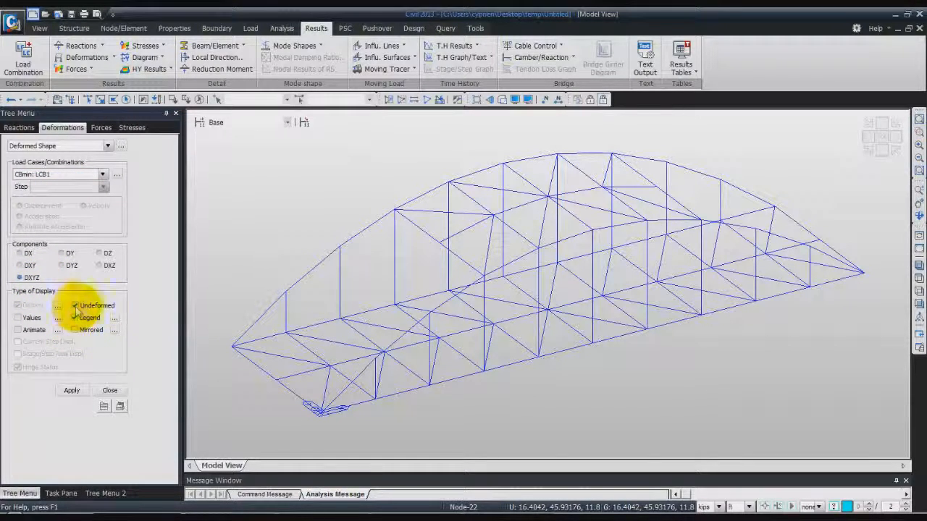
Set the deformation type to Real Deform and apply it to display the bridge's deformed shape
click(57, 307)
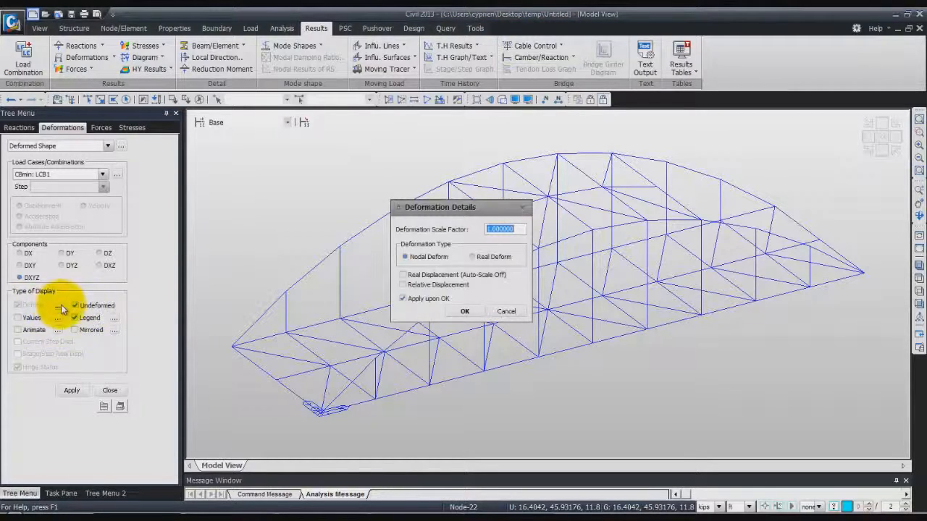
click(472, 256)
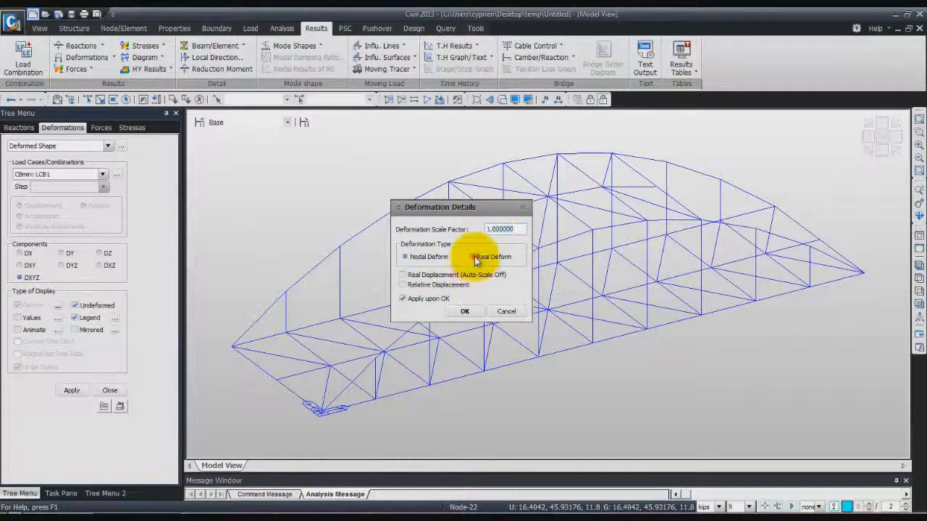
click(471, 311)
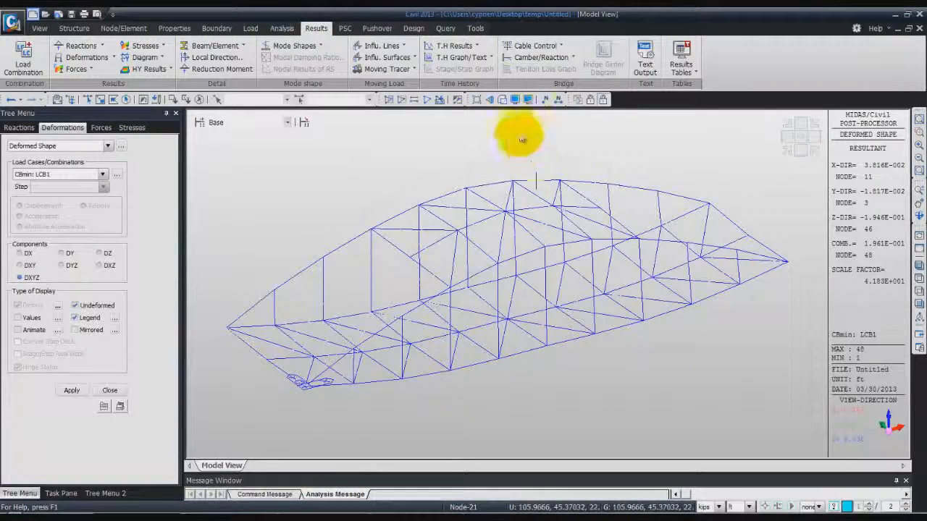
View the deformed bridge with its solid member sections, return to wireframe, and restore the initial model view
click(501, 100)
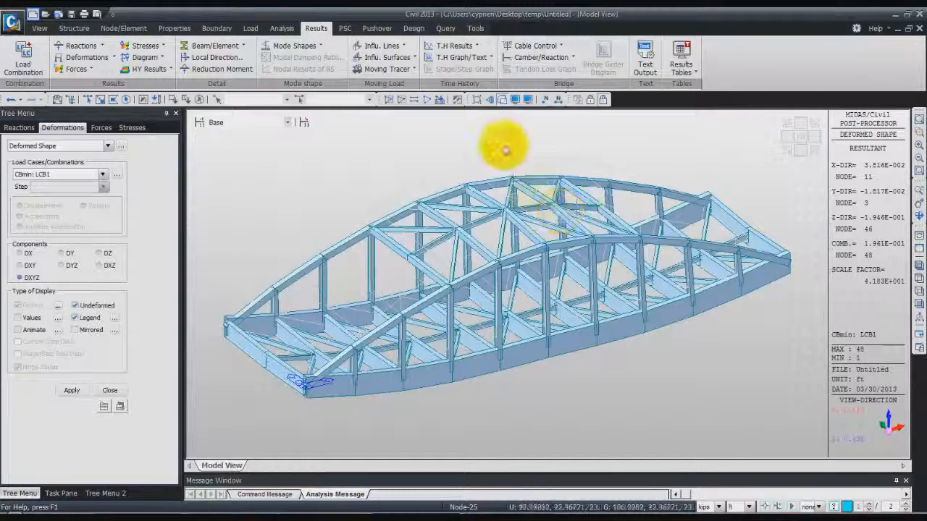
click(503, 99)
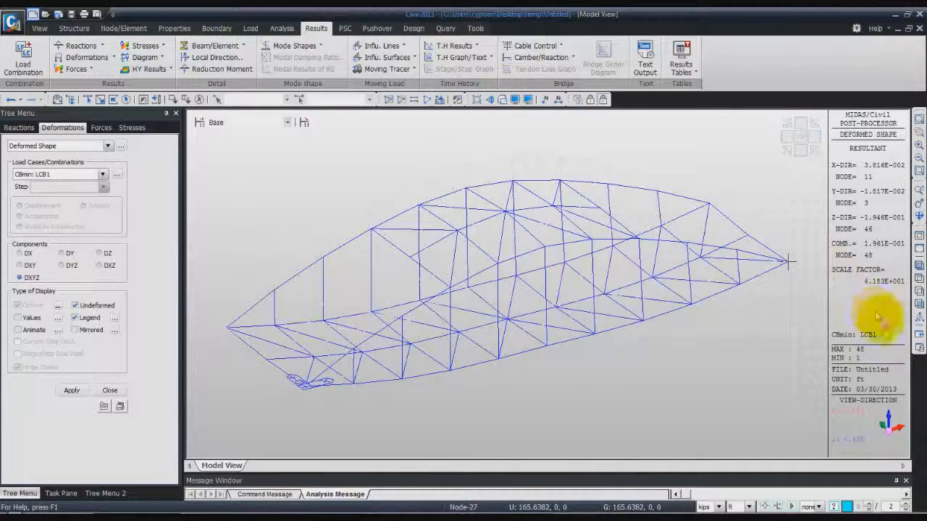
click(919, 251)
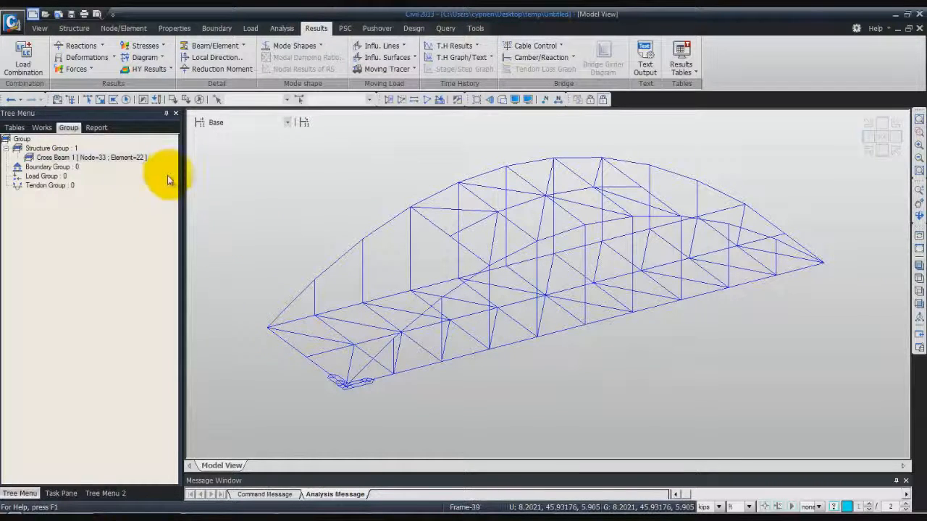
Select the arch in the XZ plane at Y position 0, activate only those elements and show them in front view
click(40, 29)
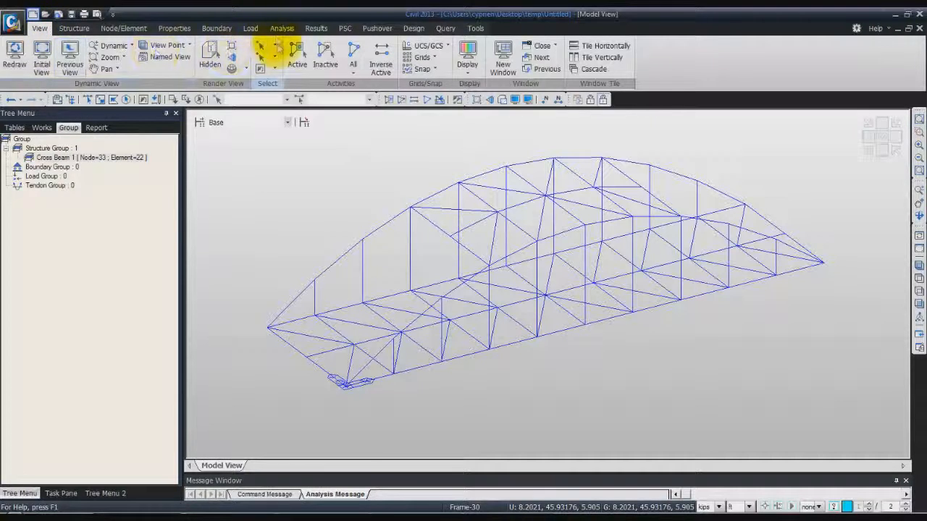
click(274, 46)
click(277, 123)
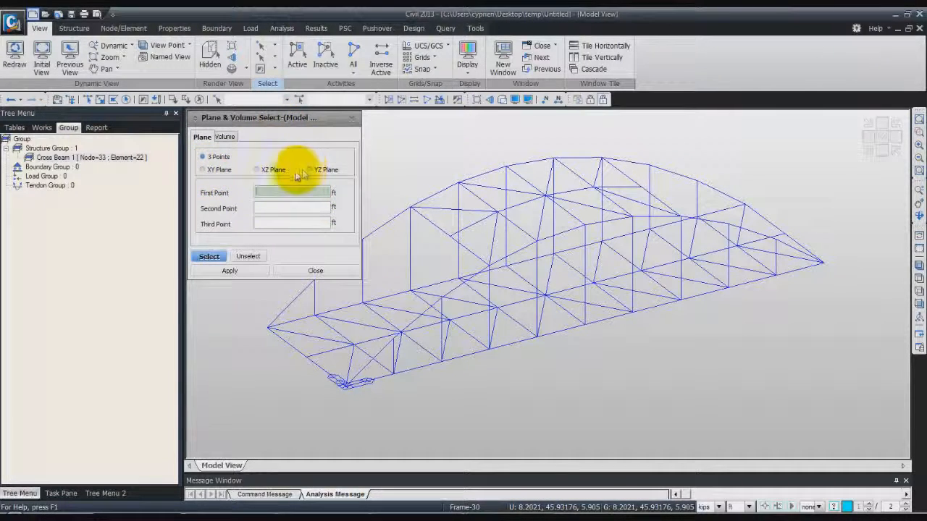
click(258, 170)
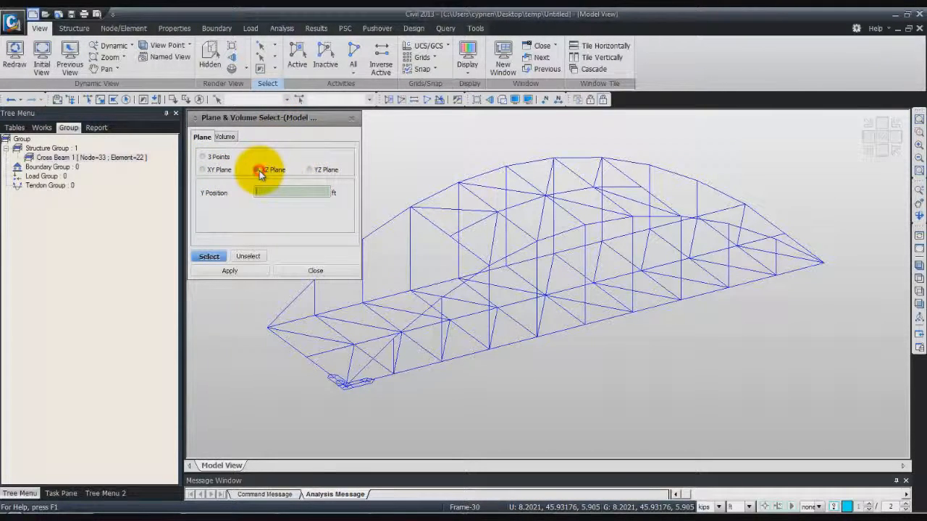
click(343, 385)
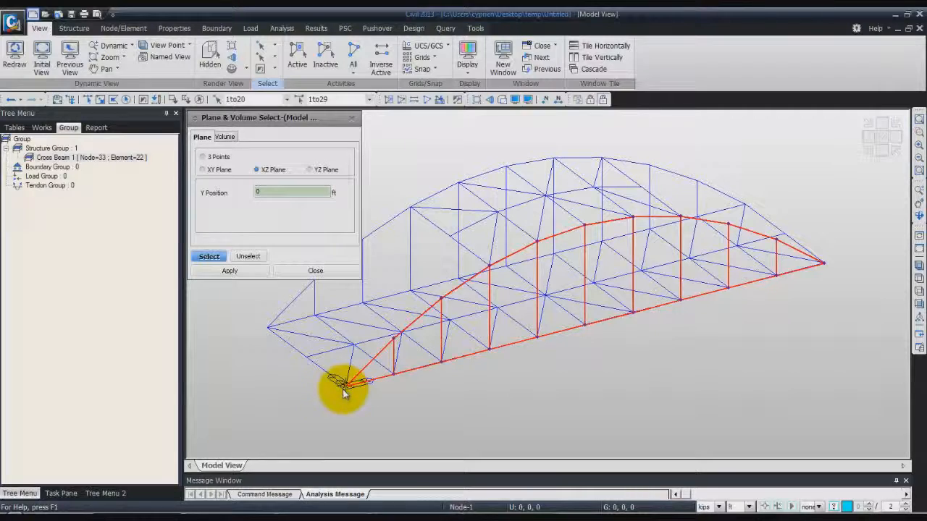
click(342, 389)
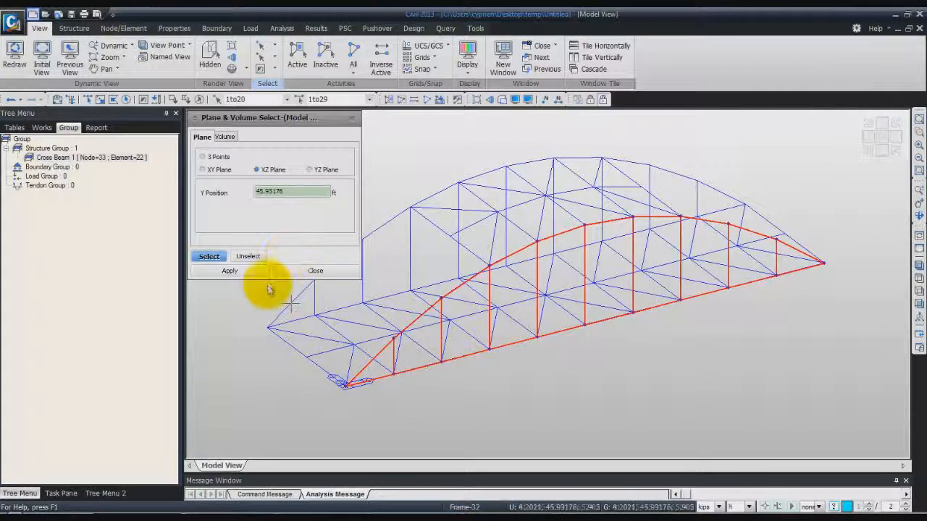
click(308, 269)
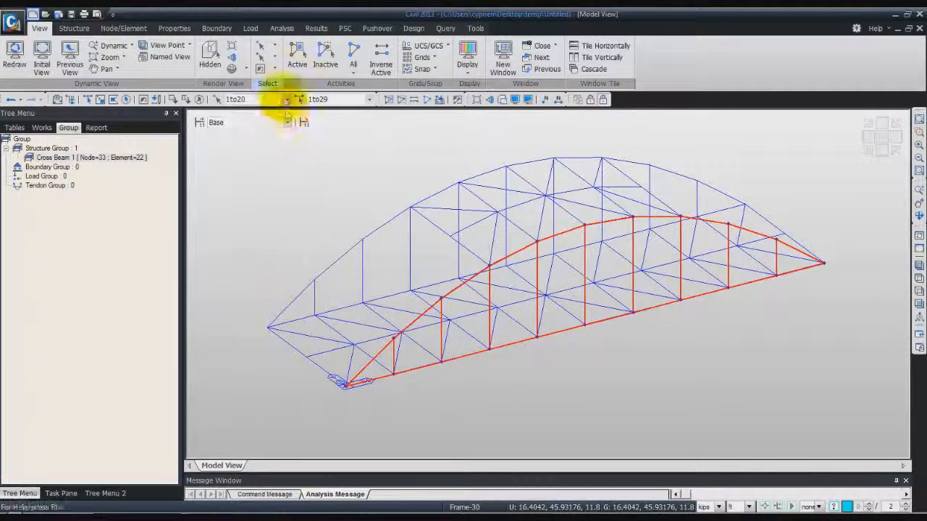
click(297, 52)
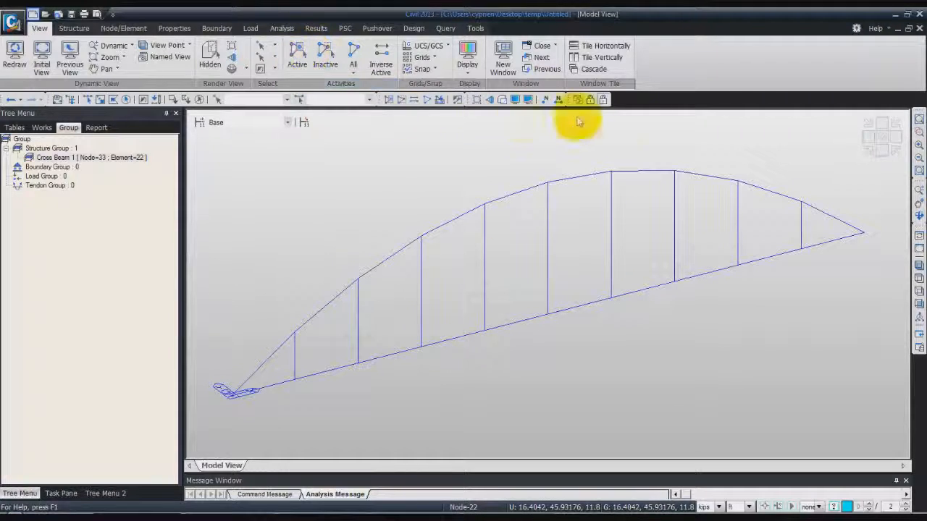
click(880, 153)
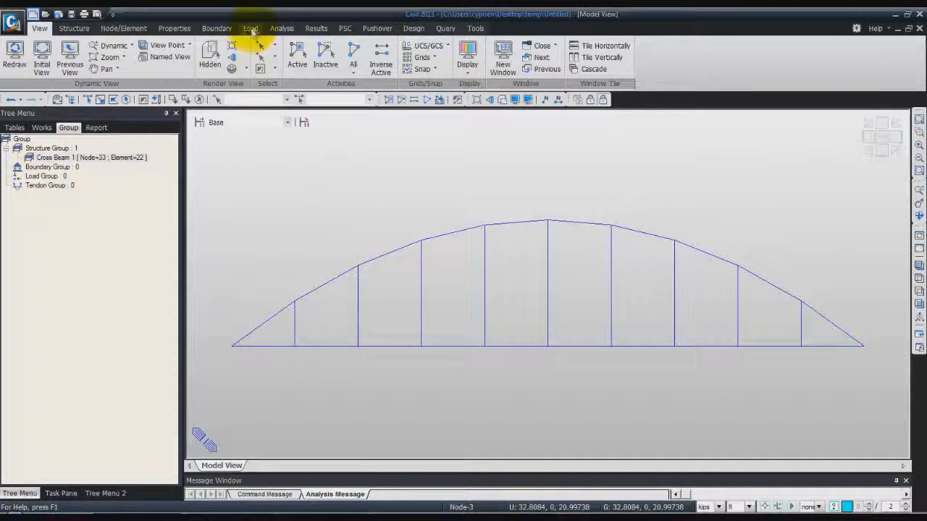
click(327, 28)
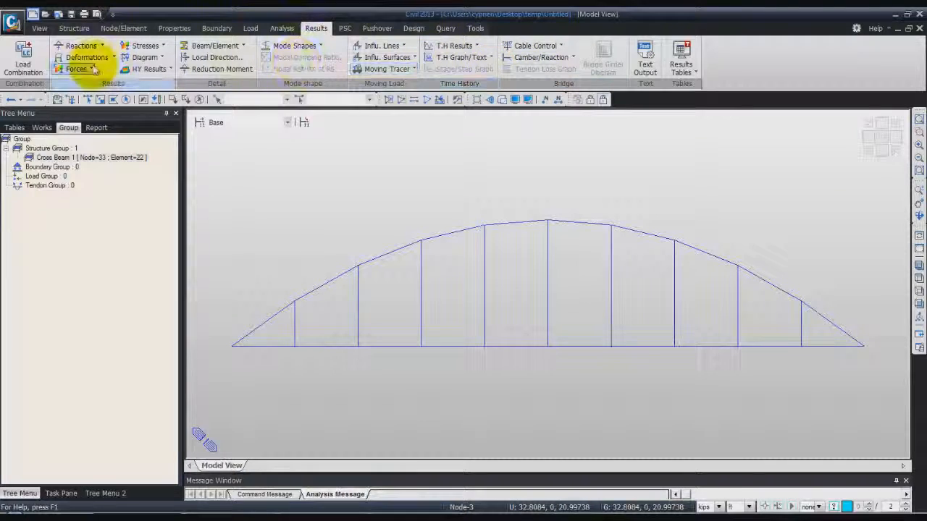
click(229, 47)
click(234, 46)
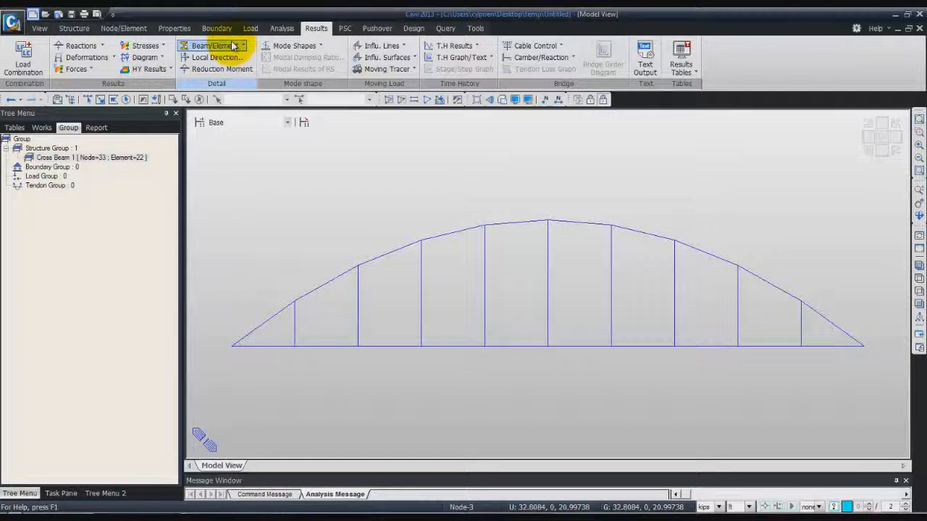
click(76, 69)
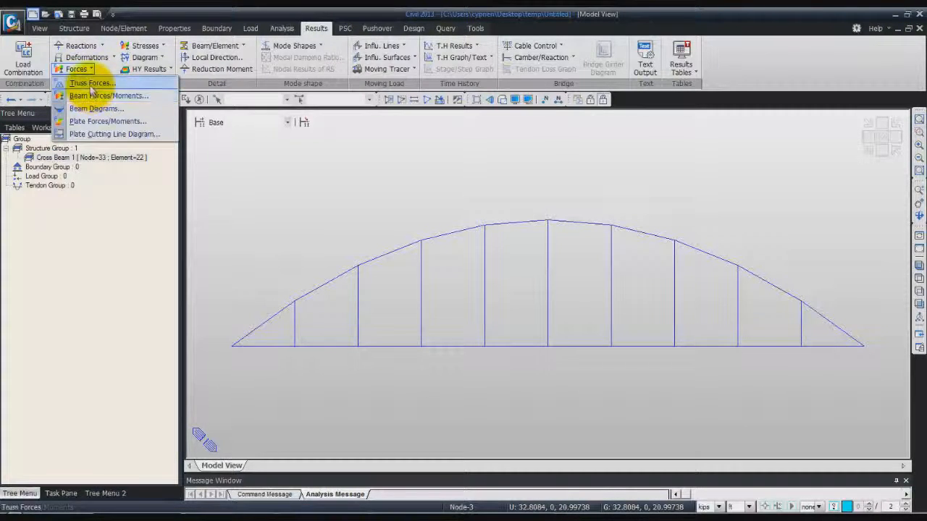
click(92, 95)
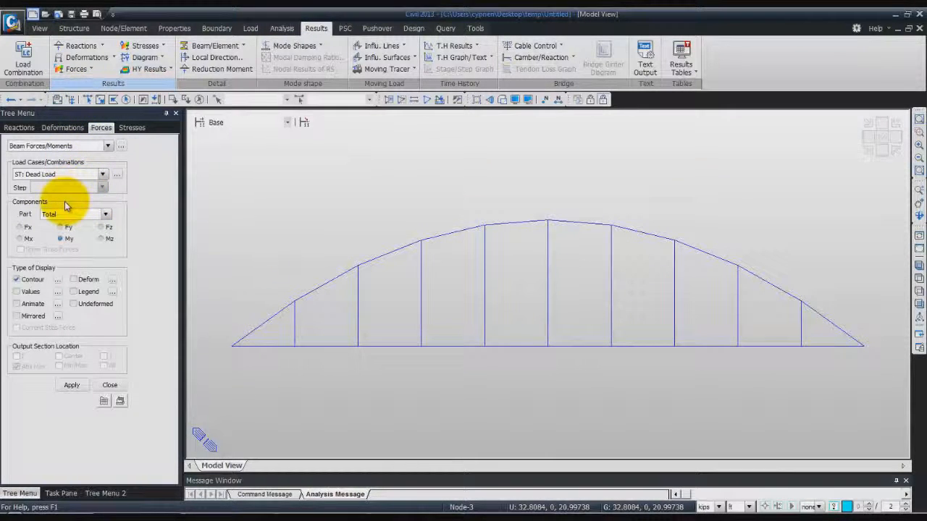
click(64, 205)
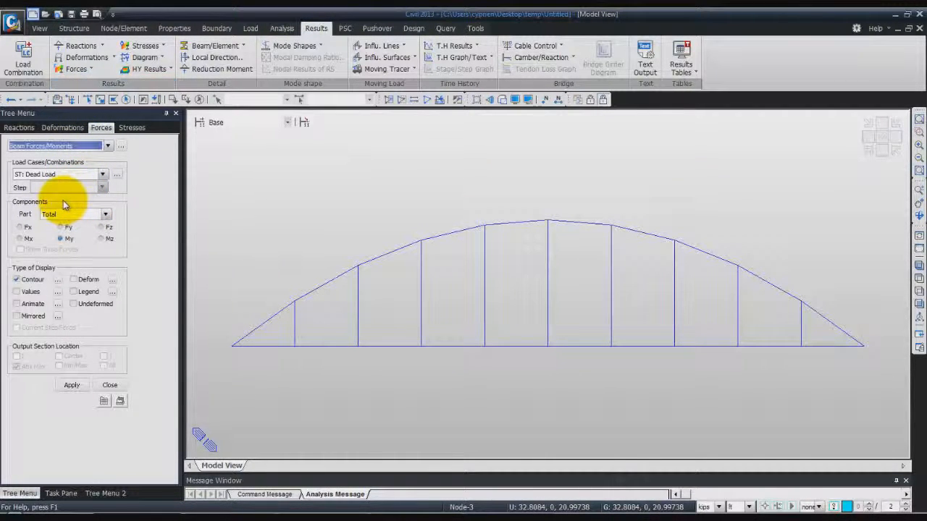
Display the beam diagram of the My moment for MVall: MVL on the arch, with the legend shown
click(89, 70)
click(97, 108)
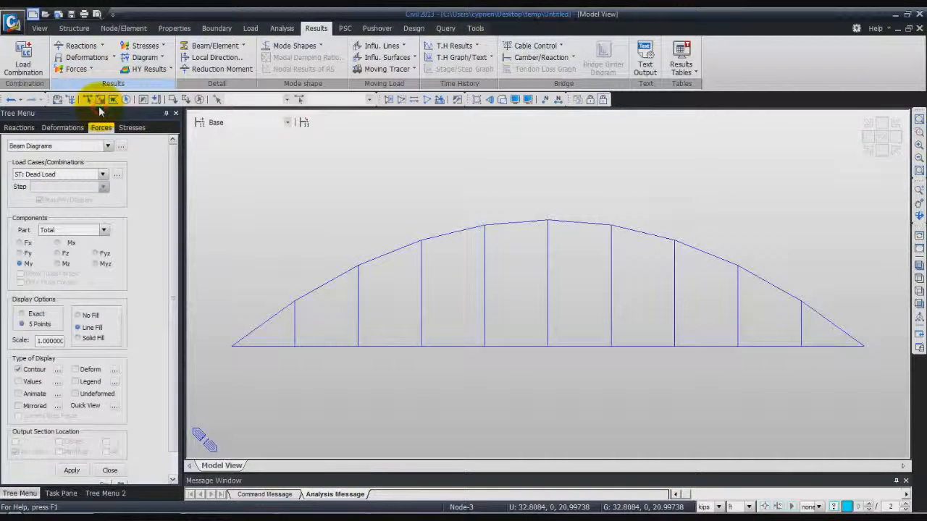
click(104, 175)
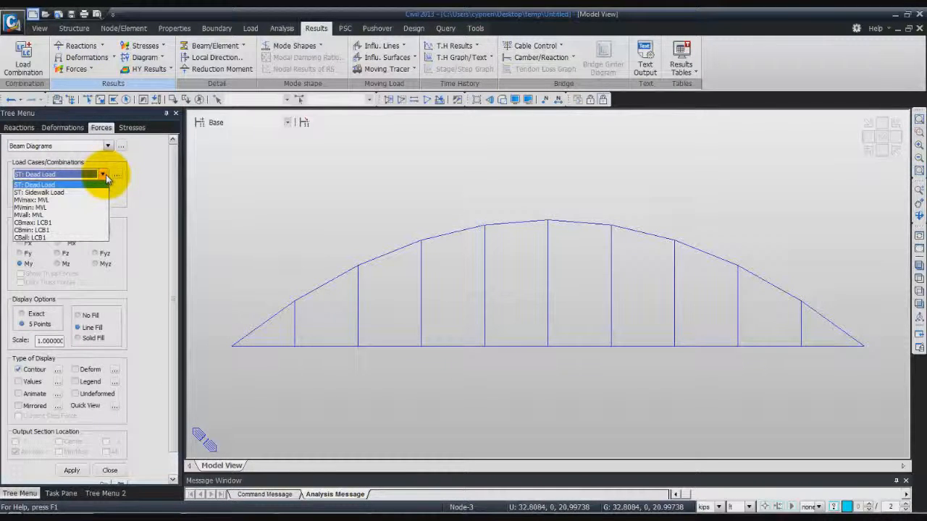
click(92, 216)
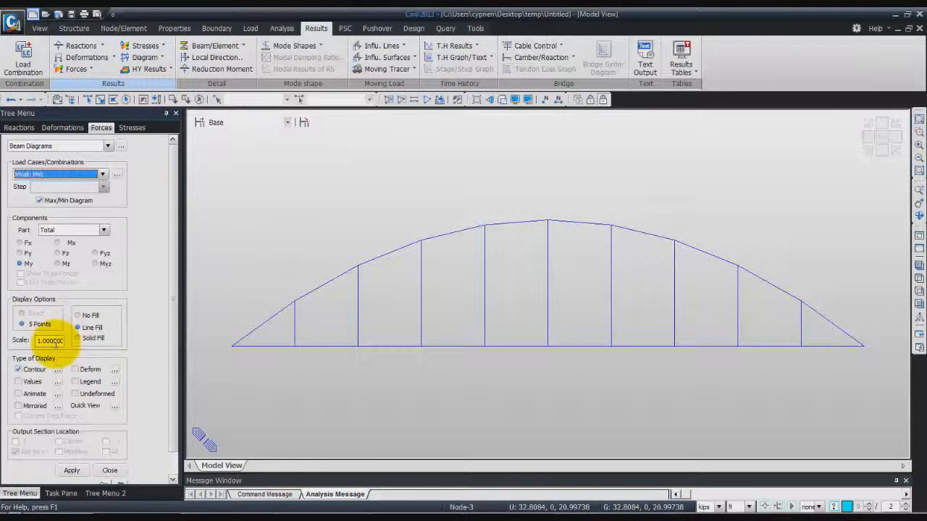
click(75, 383)
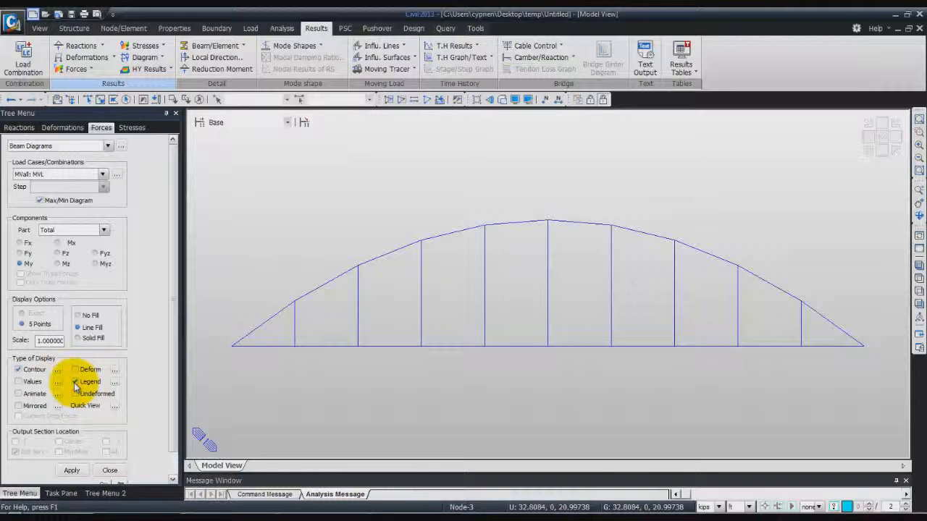
click(71, 470)
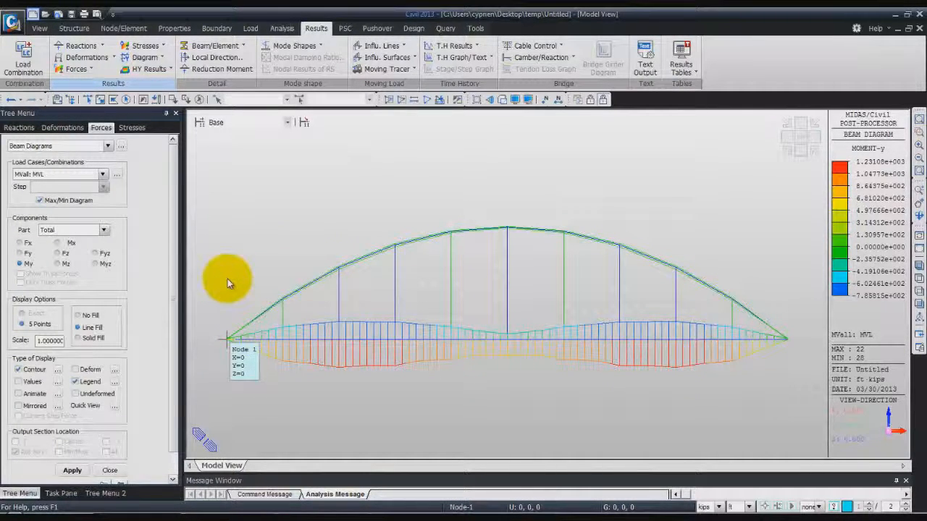
mouse_move(261, 280)
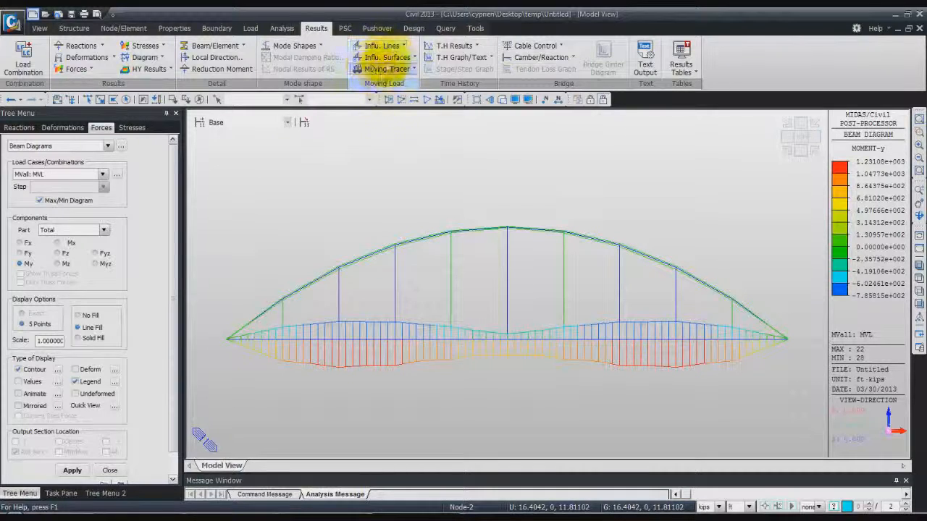
Open the influence line results for reactions and choose Lane 1 as the line lane
click(401, 47)
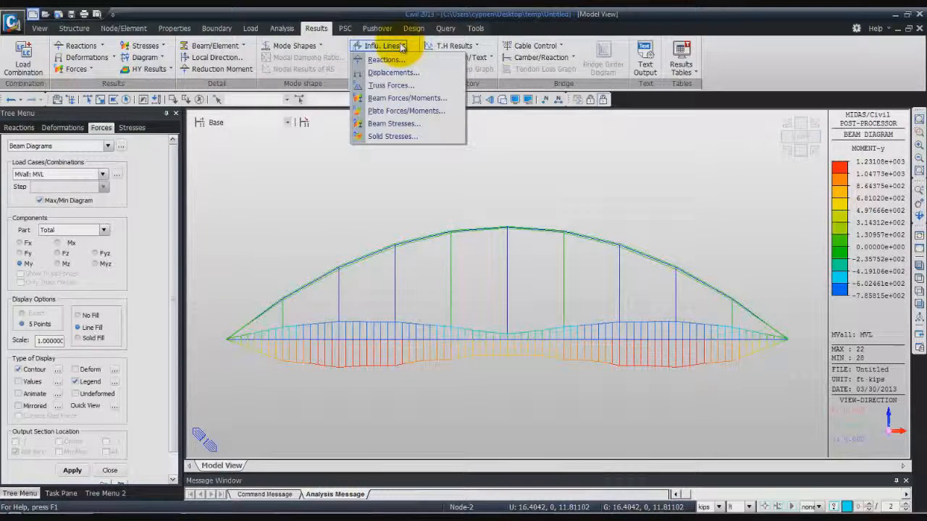
click(398, 58)
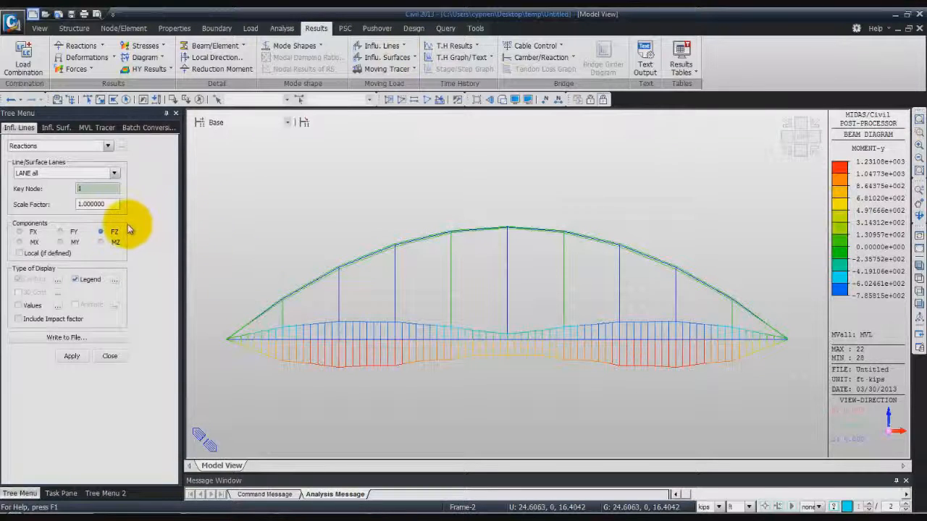
click(114, 173)
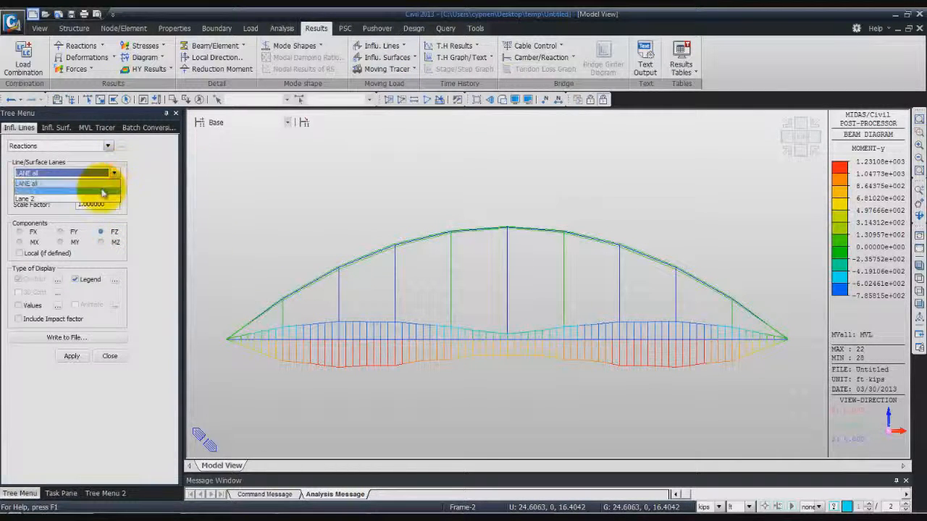
click(103, 191)
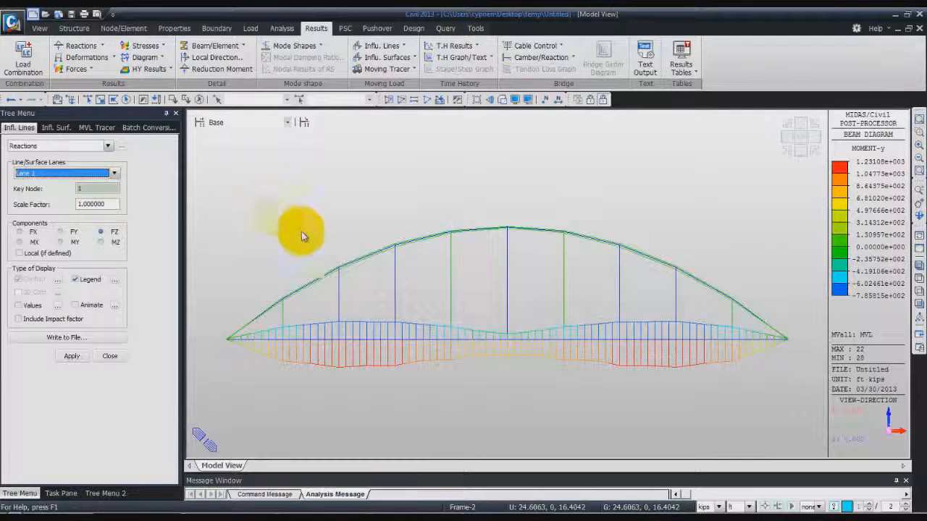
Clear the displayed beam diagram, return to the isometric view and activate all elements of the bridge
click(39, 28)
click(316, 58)
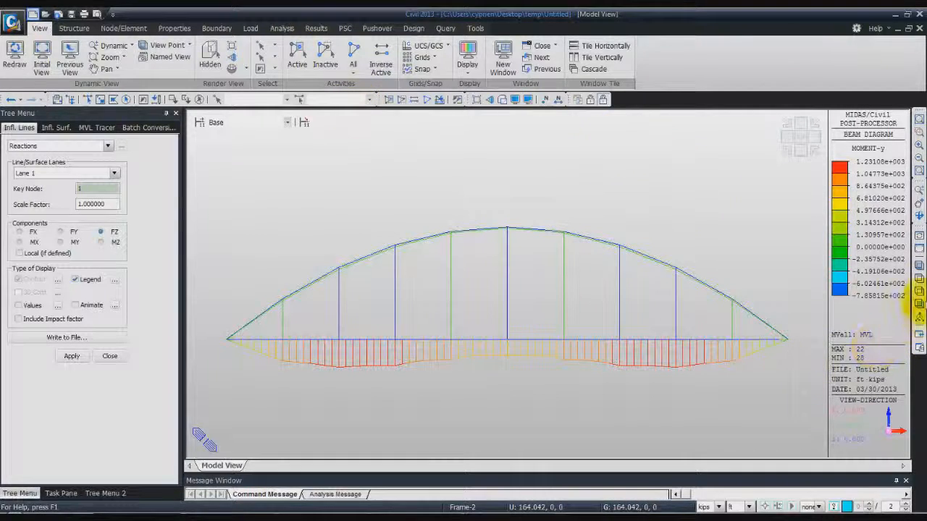
click(918, 250)
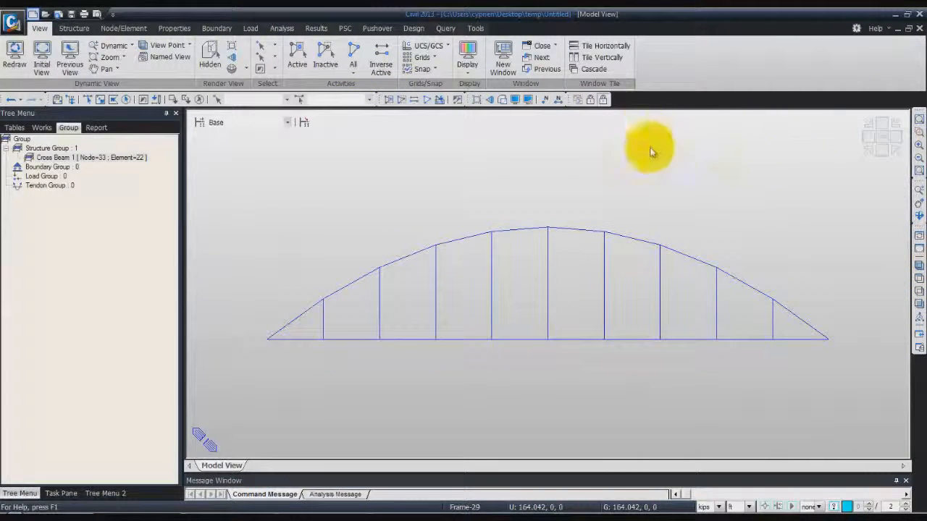
click(919, 268)
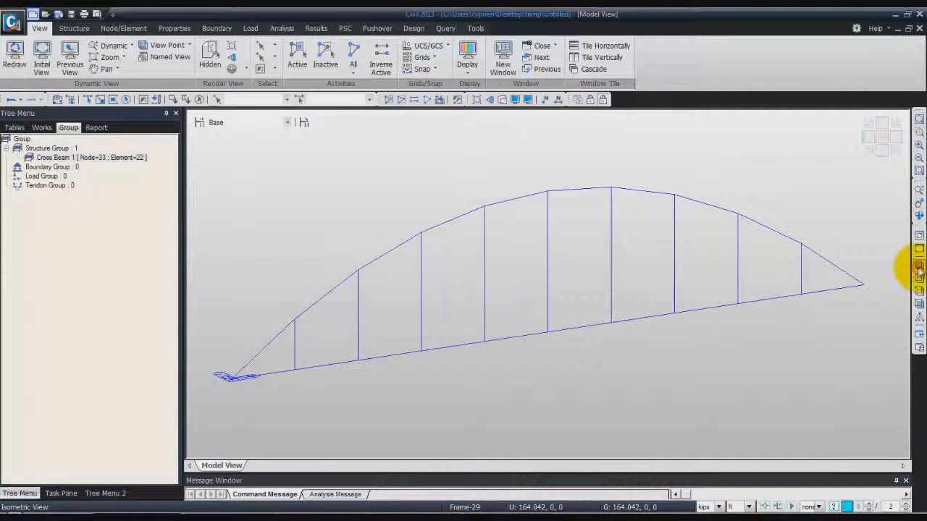
click(355, 57)
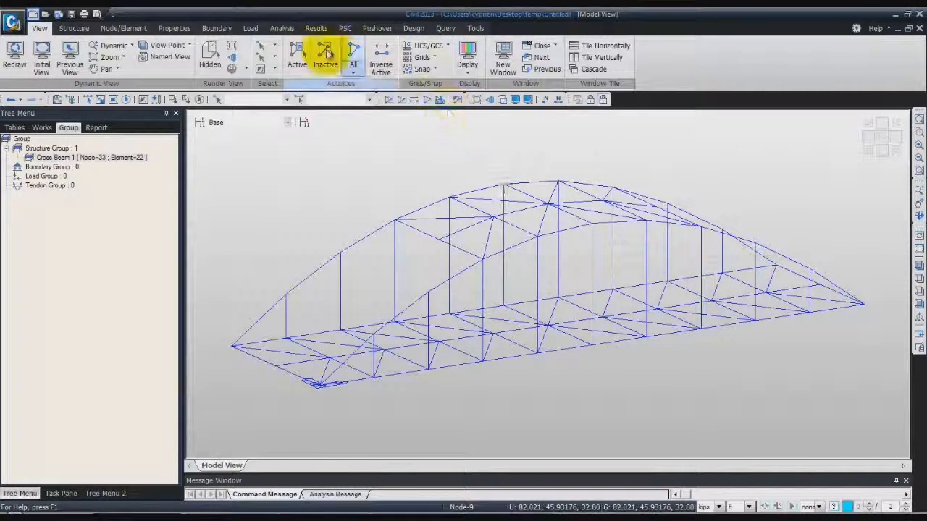
Display the FZ reaction influence line for Lane 1 at key node 1 with the legend shown
click(314, 28)
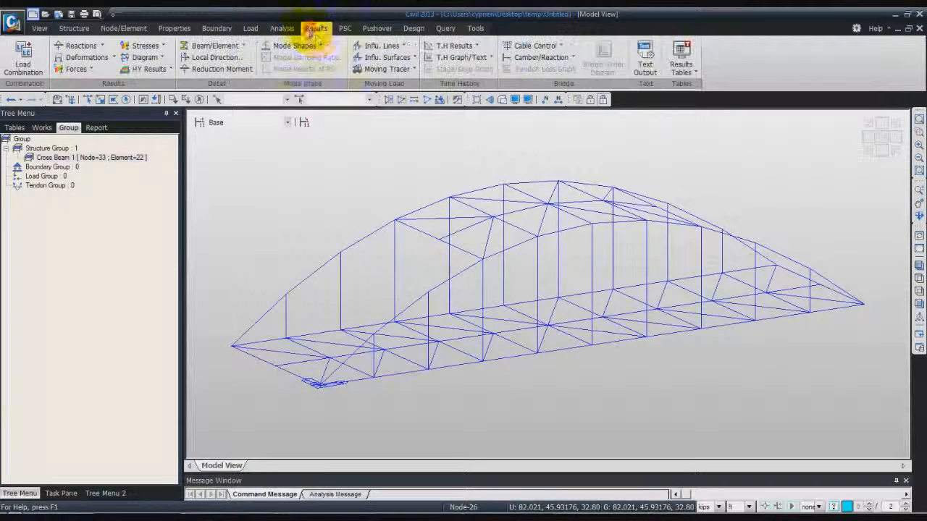
click(402, 46)
click(387, 60)
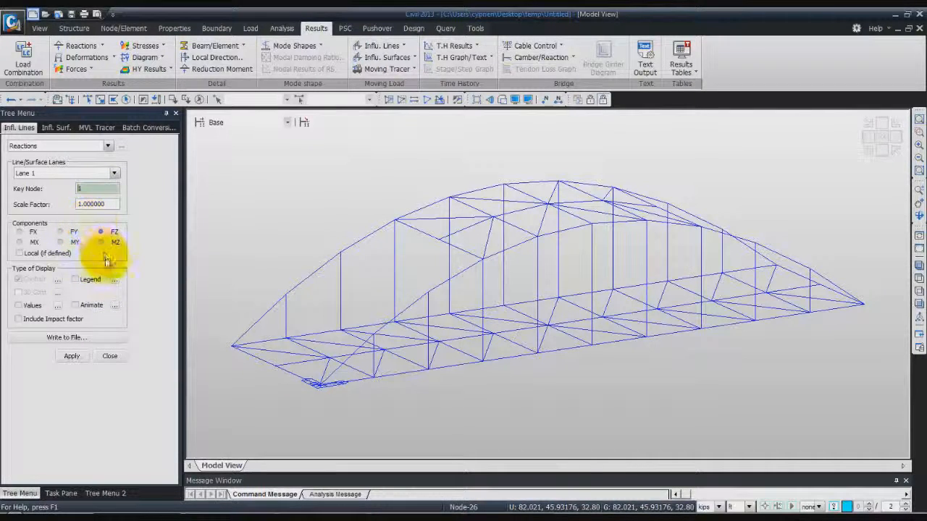
click(76, 279)
click(71, 356)
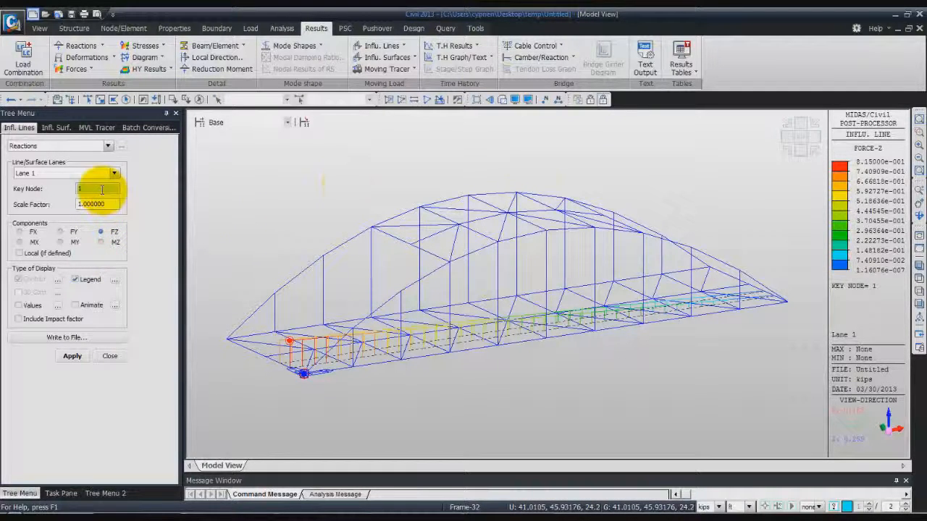
Show the node numbers, try key node 19 for the reaction influence line, and reapply it for key node 1
click(547, 100)
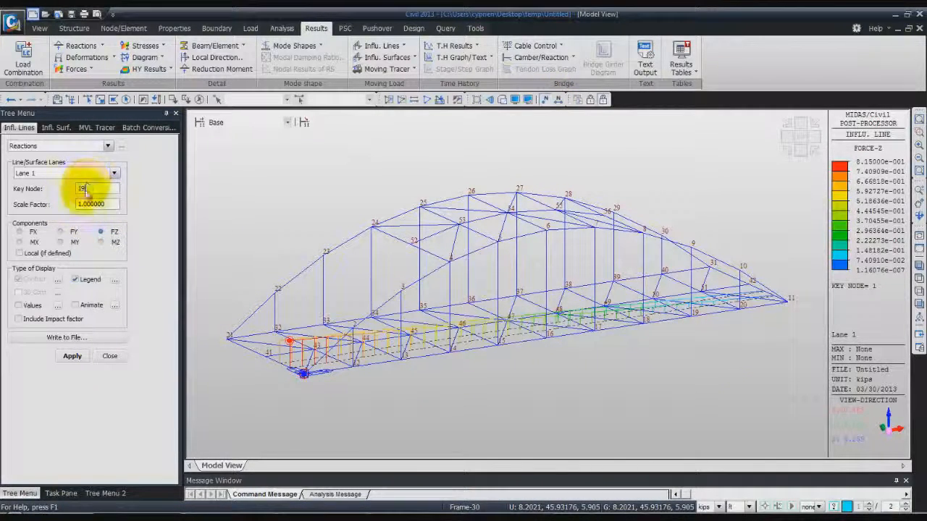
click(72, 356)
mouse_move(643, 358)
middle_down()
mouse_move(624, 331)
mouse_move(634, 359)
middle_up()
drag(97, 190, 70, 189)
text(1)
click(77, 356)
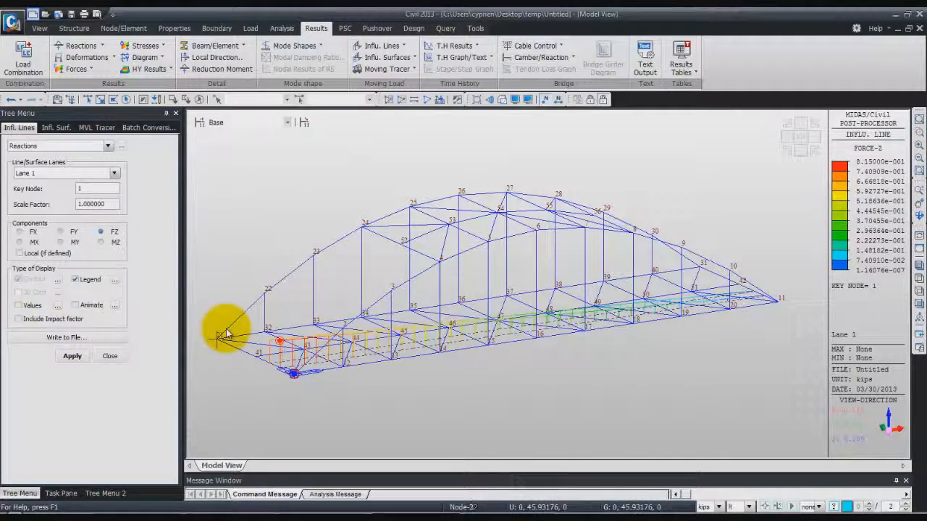
View the reaction influence line from the front, return to the isometric view and display it with Animate enabled
click(796, 144)
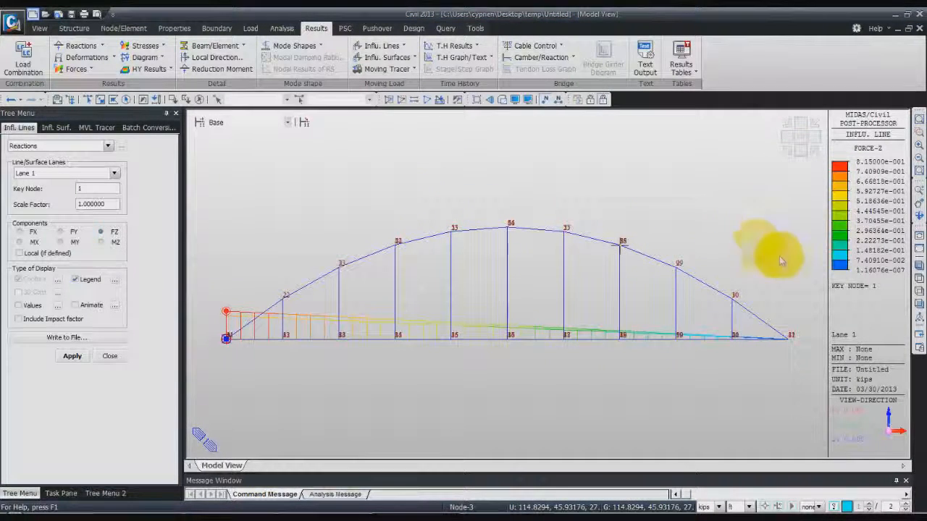
click(918, 268)
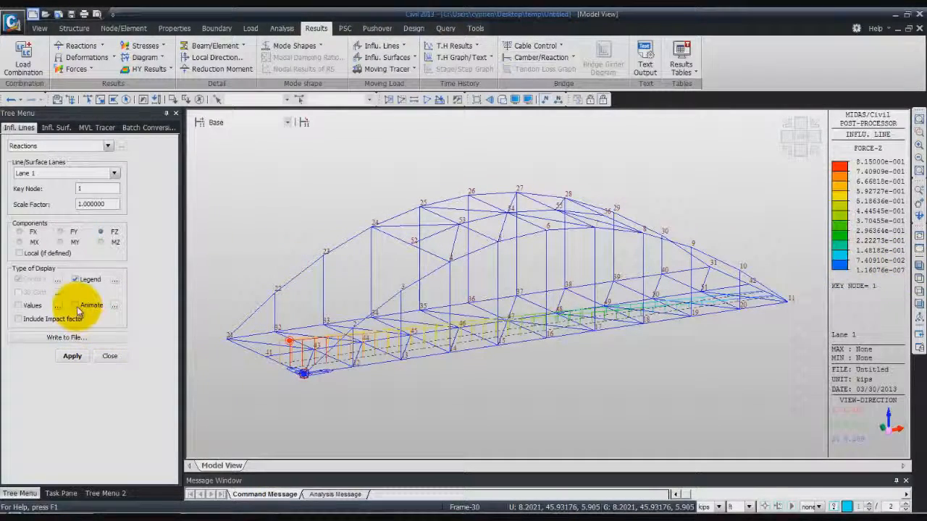
click(71, 355)
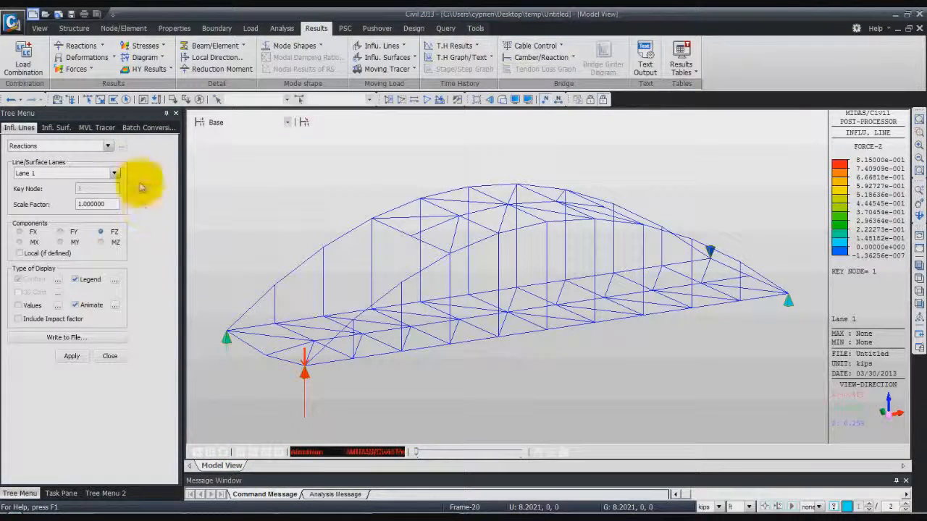
Display the DZ displacement influence line for Lane 1 at key node 15 with scale factor 2, and view it from the front
click(105, 146)
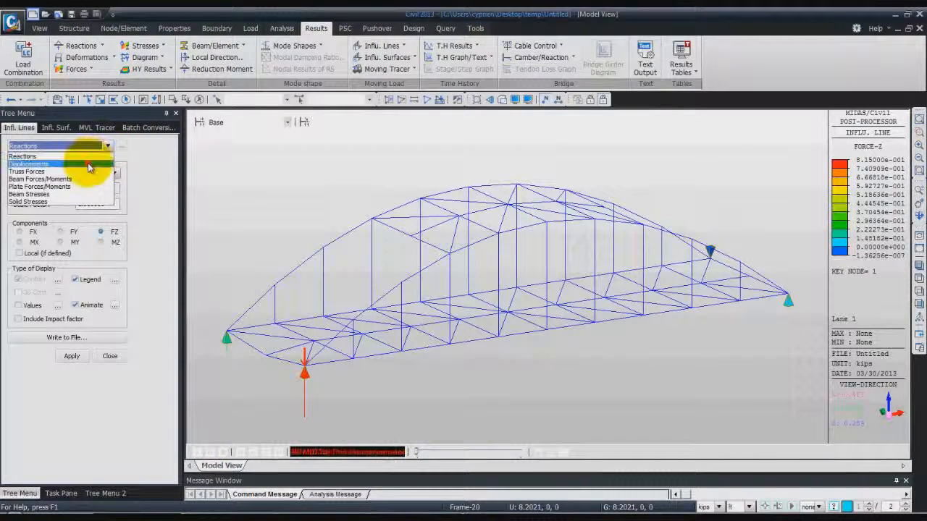
click(85, 160)
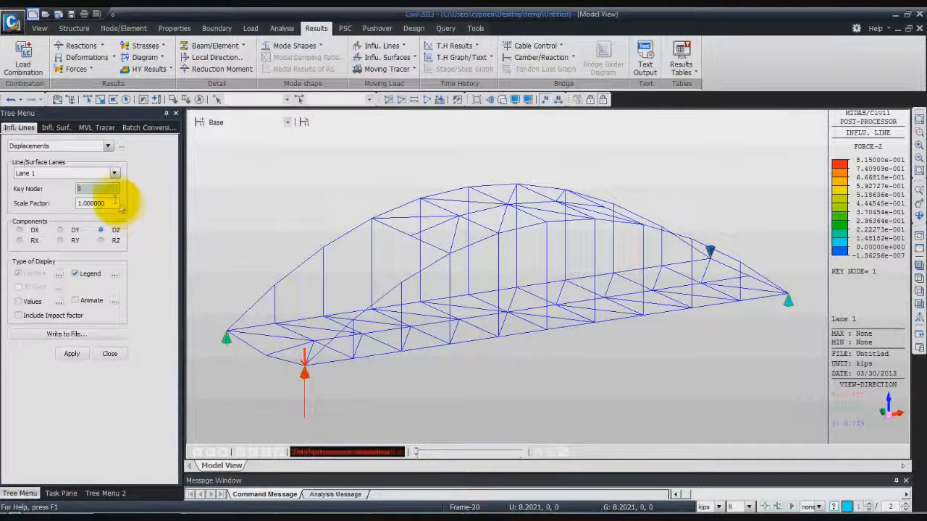
drag(100, 191, 63, 191)
key(BackSpace)
text(15)
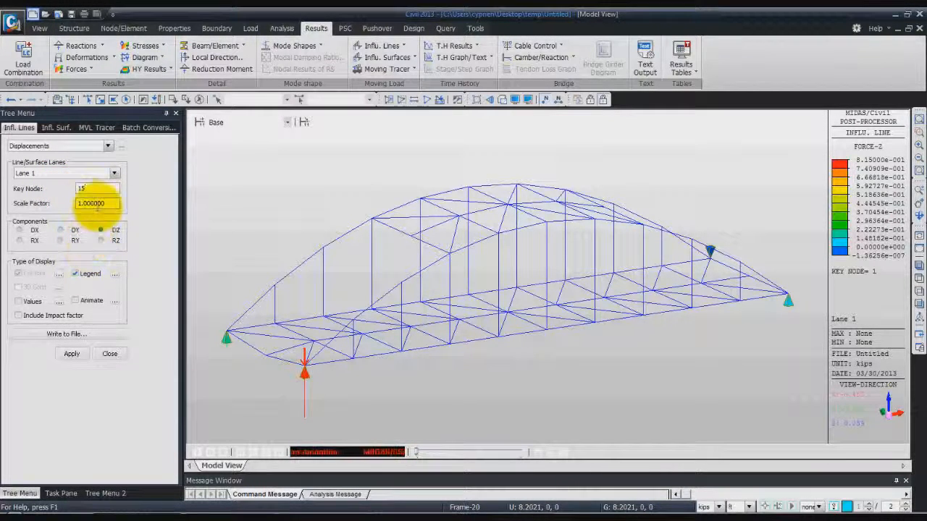
click(81, 203)
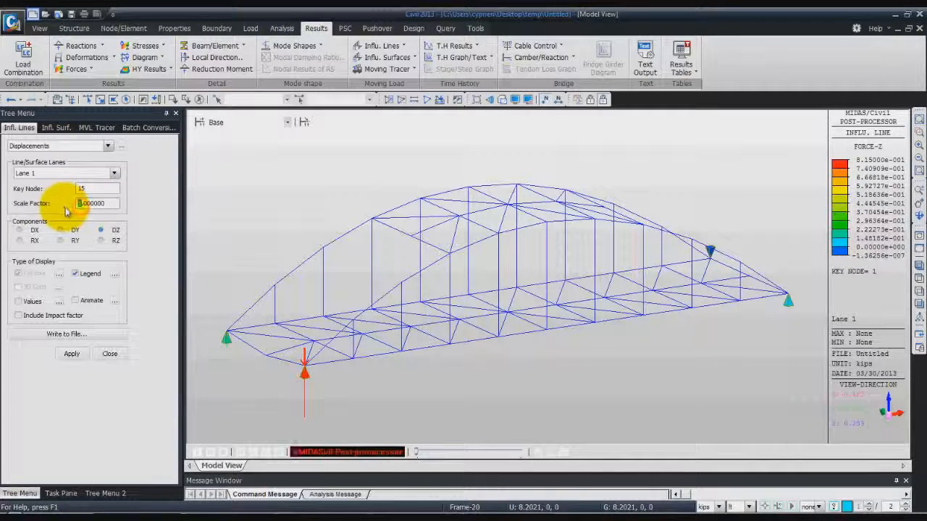
text(2)
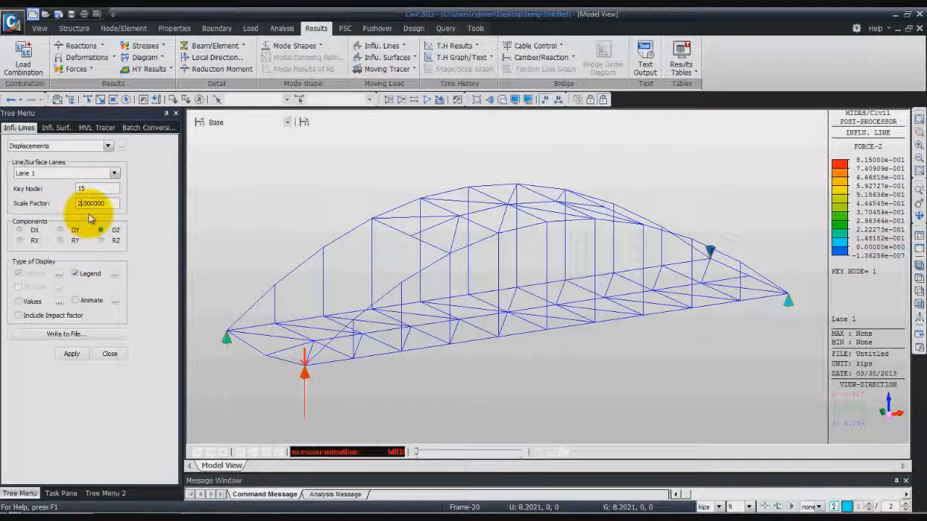
click(102, 229)
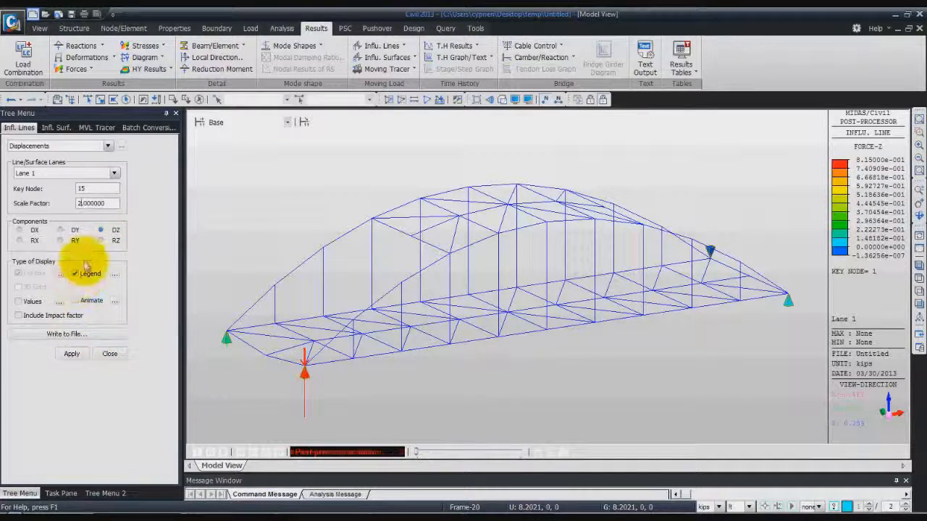
click(72, 354)
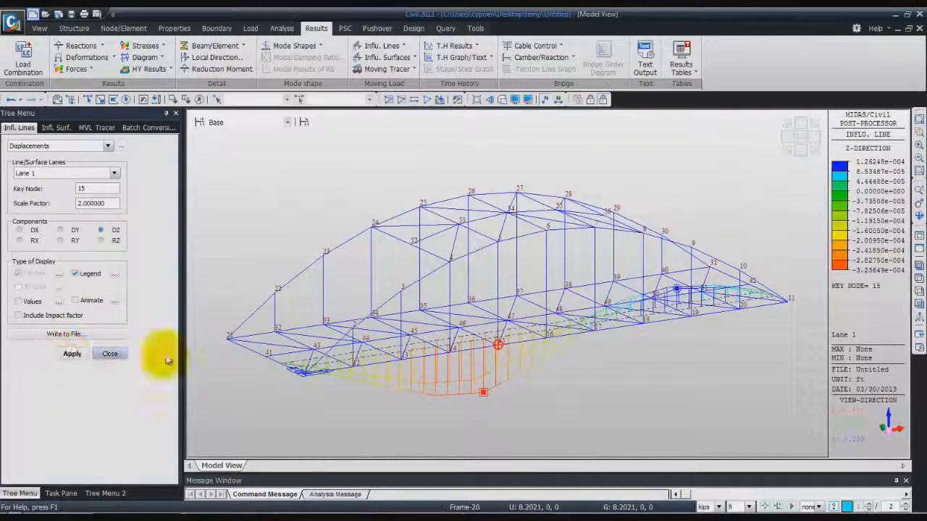
click(801, 145)
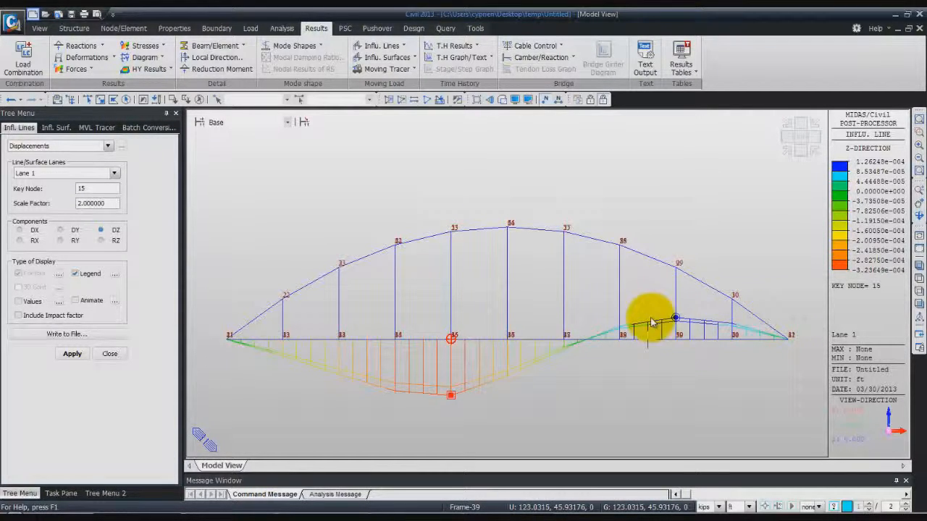
Display the Beam Forces/Moments influence line of My at part i of key element 23 with scale factor 2, and close the settings
click(107, 145)
click(84, 179)
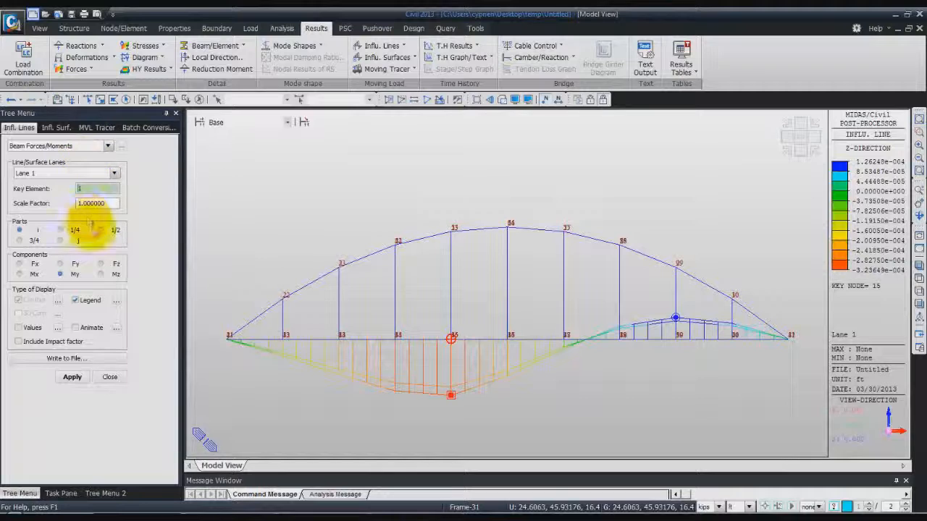
click(96, 190)
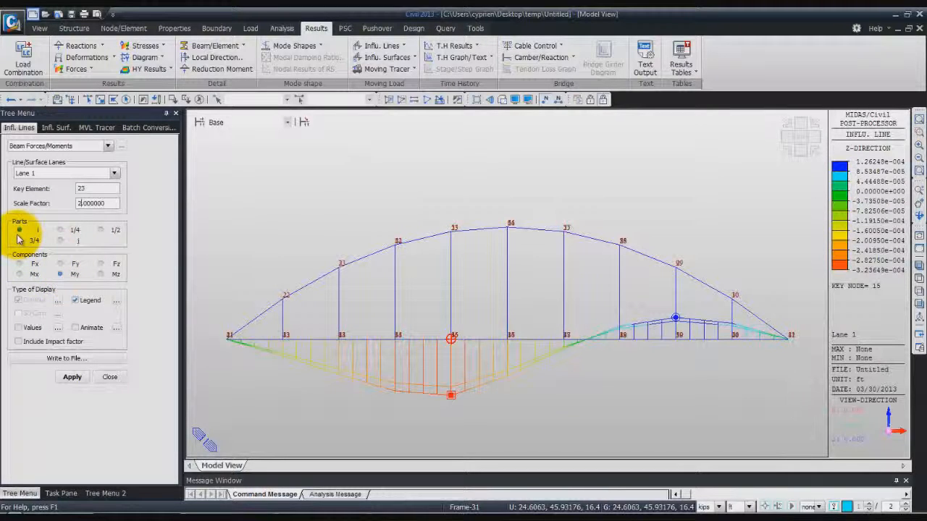
click(71, 377)
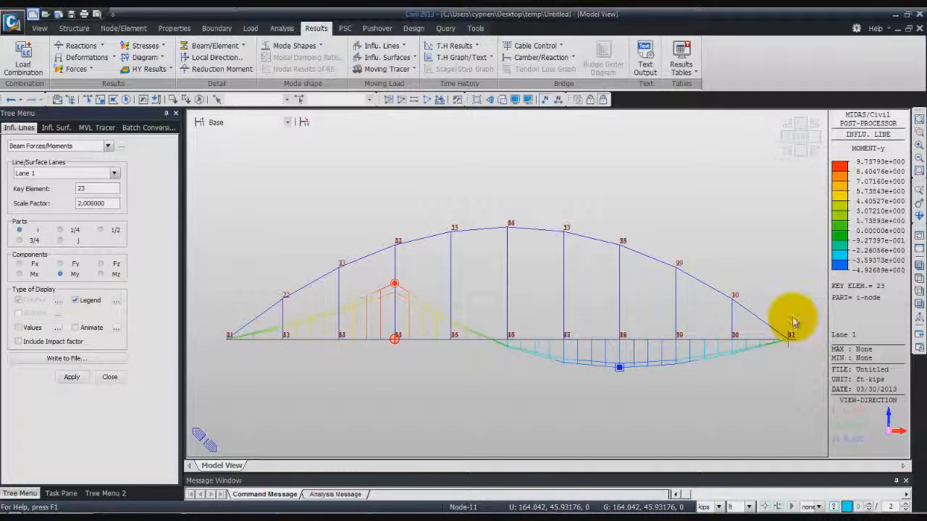
mouse_move(793, 322)
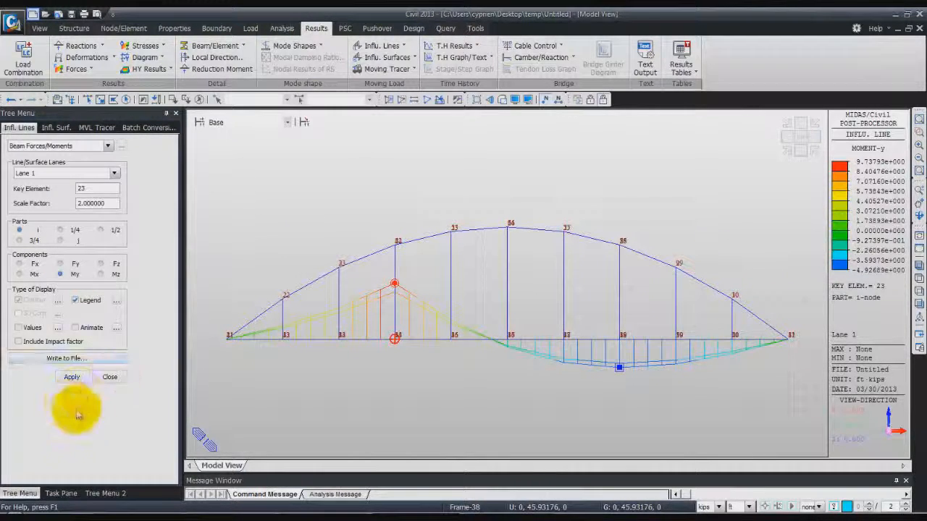
click(109, 377)
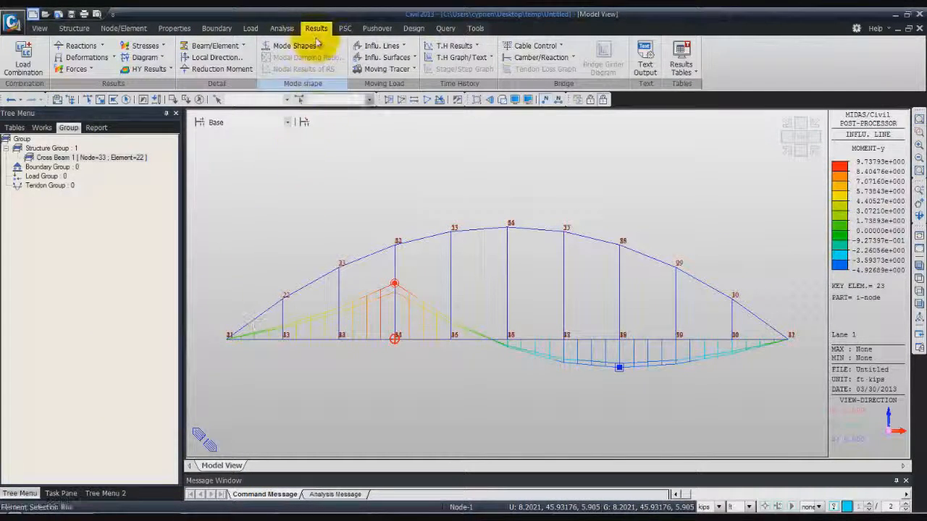
Return to the isometric view and display the moving tracer FZ reaction for MVmax: MVL at key node 1
click(788, 144)
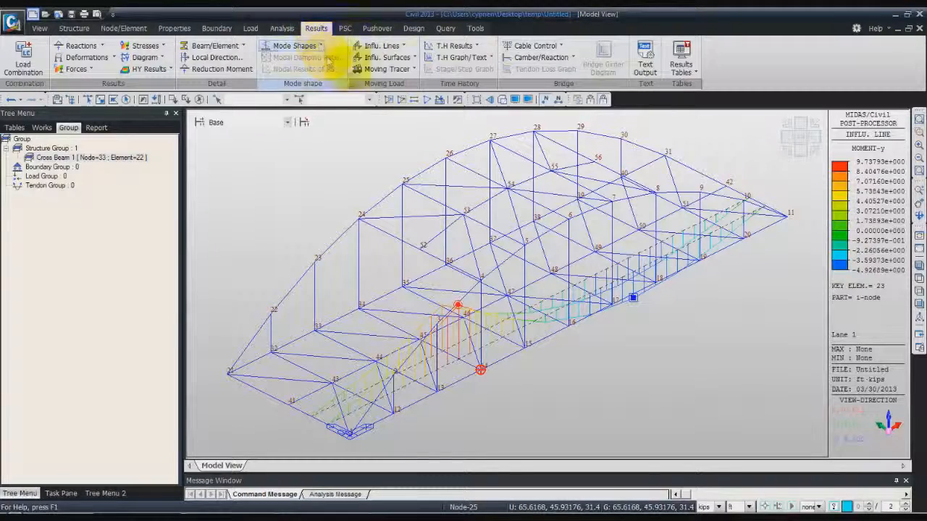
click(414, 69)
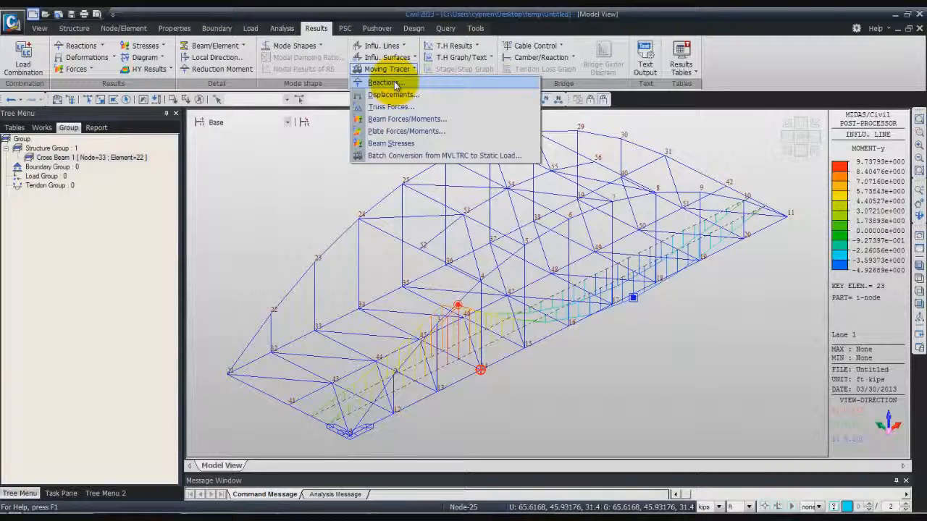
click(394, 81)
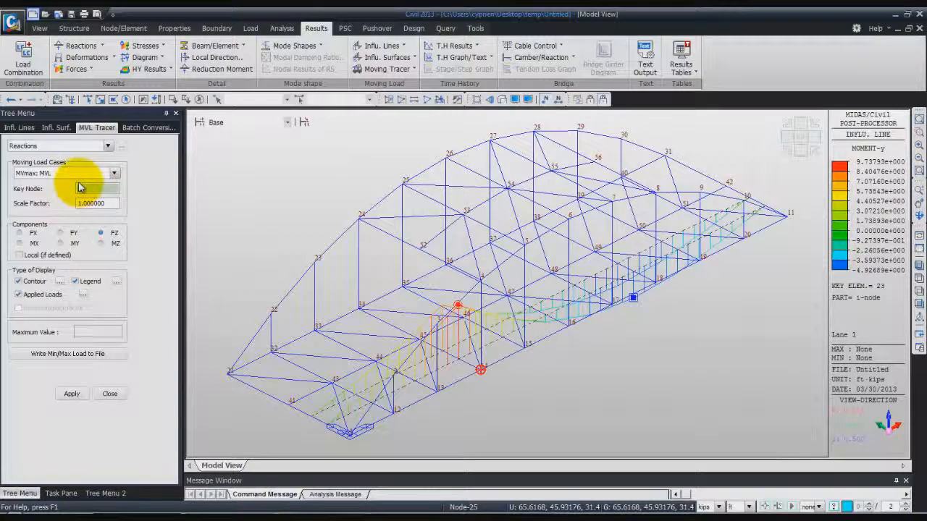
click(82, 188)
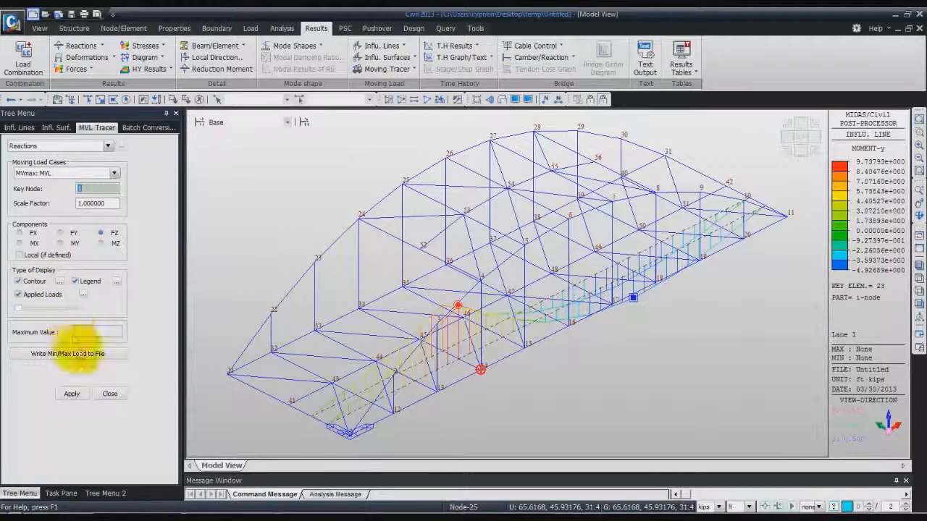
click(72, 393)
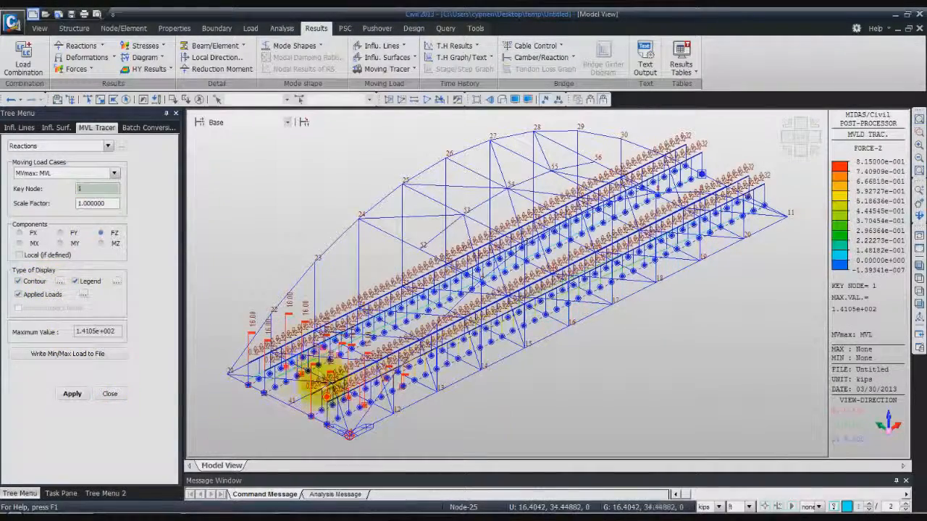
ctrl+middle_drag(530, 401, 517, 396)
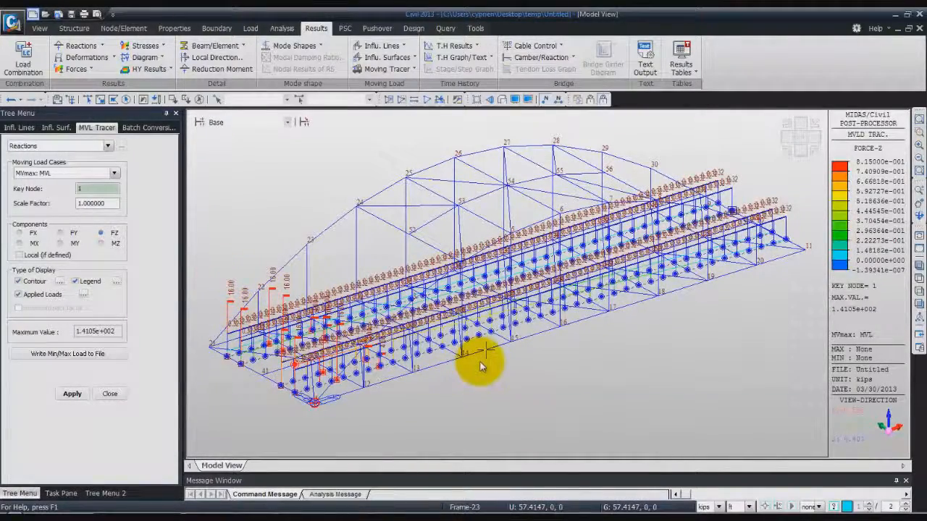
mouse_move(557, 380)
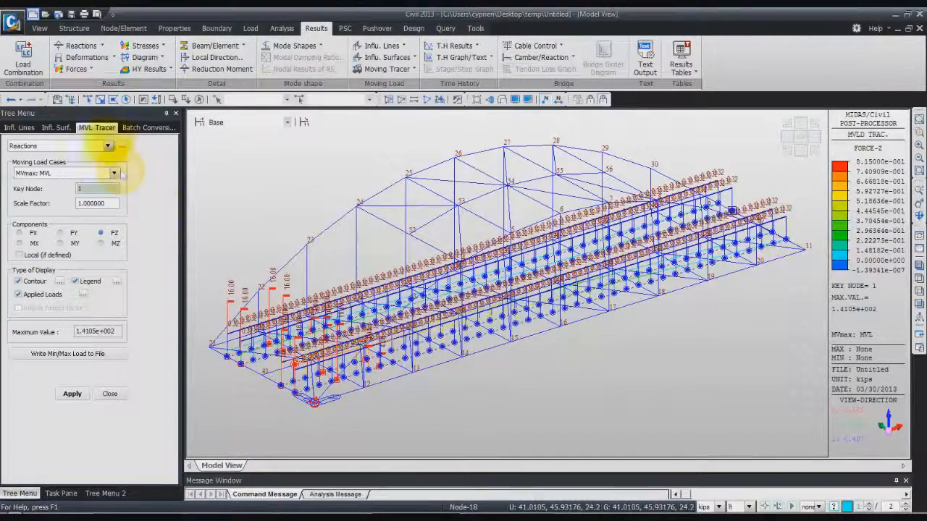
Try selecting the elements in the XZ plane through node 1 with plane selection, and clear that selection
click(45, 30)
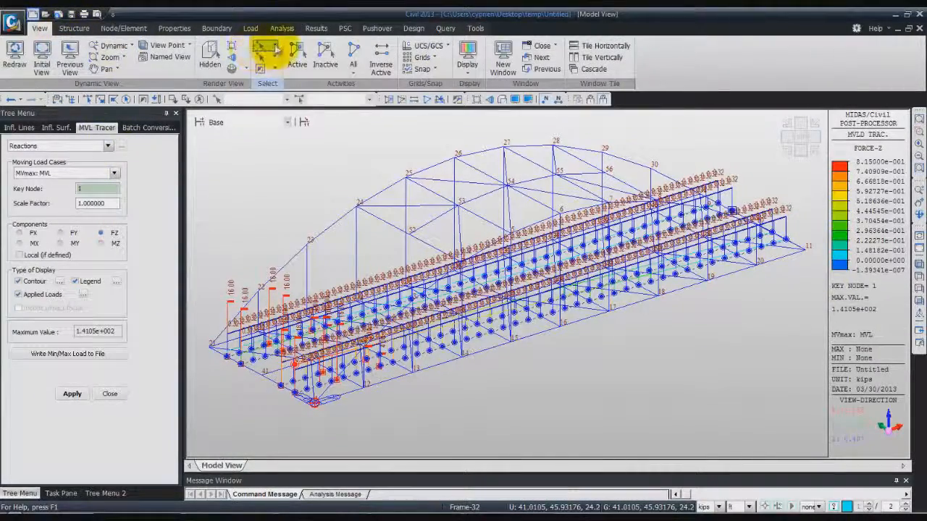
click(268, 49)
click(281, 120)
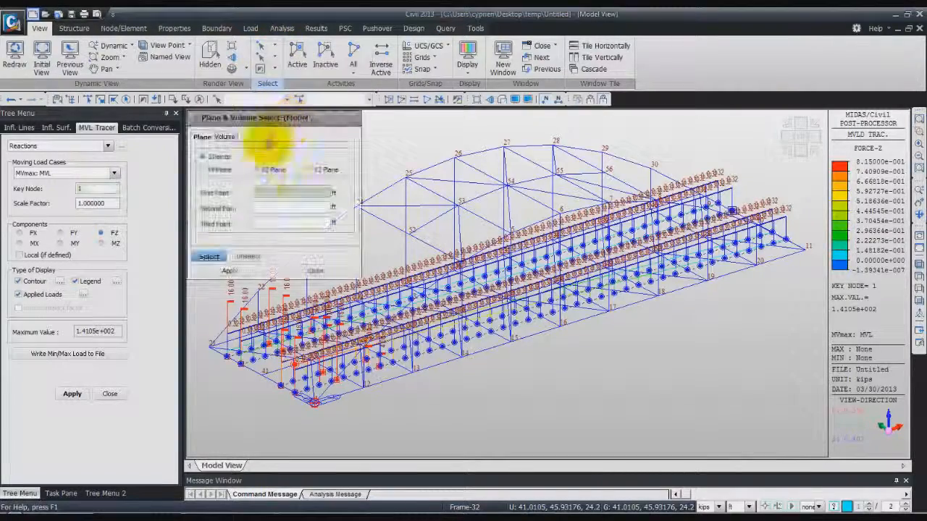
click(260, 170)
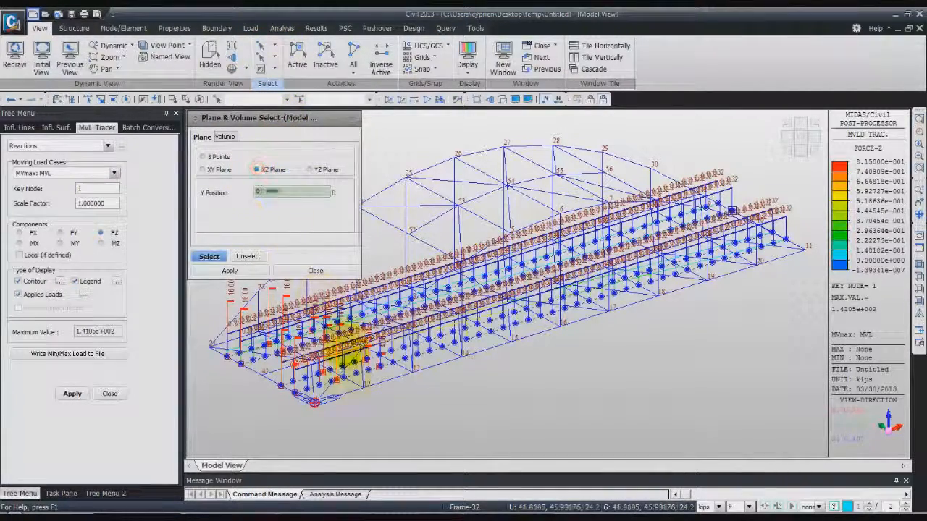
click(314, 404)
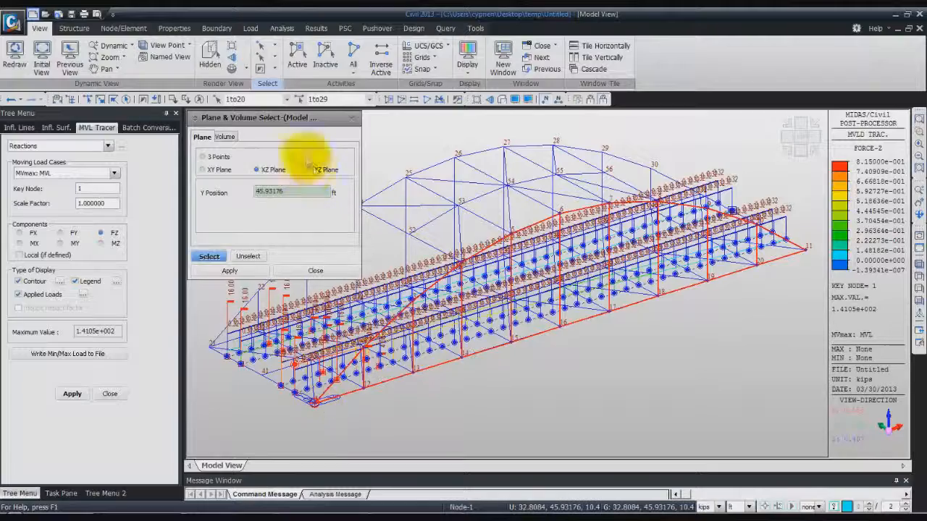
click(200, 100)
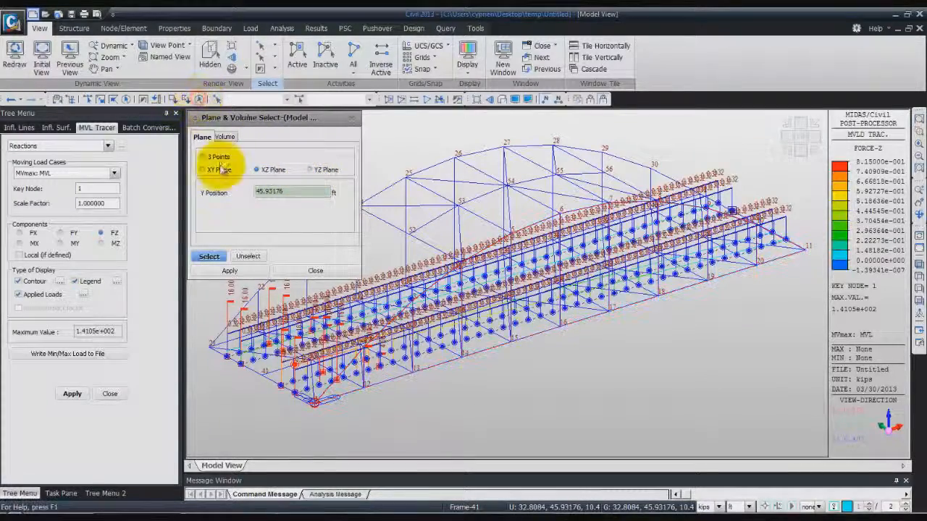
Select the deck elements in the XY plane through node 1, activate only them, and close the plane selection
click(203, 170)
click(318, 405)
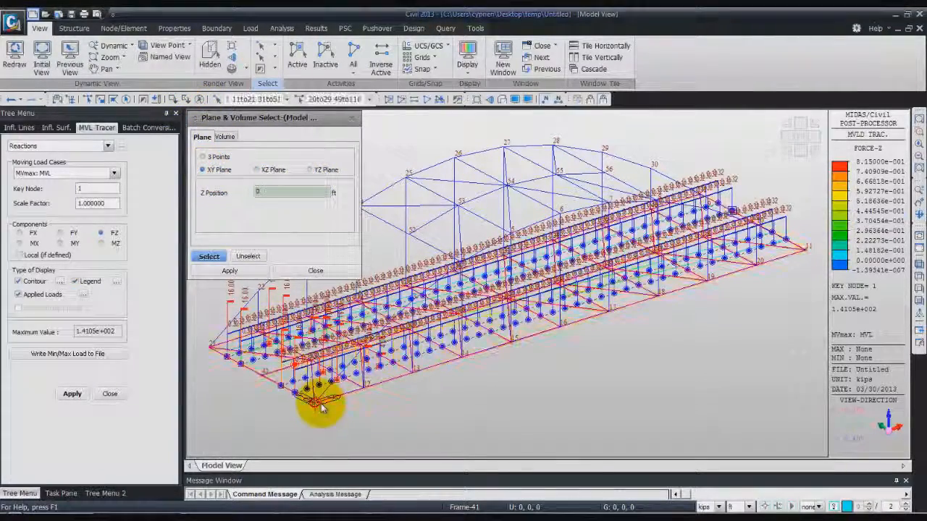
click(231, 270)
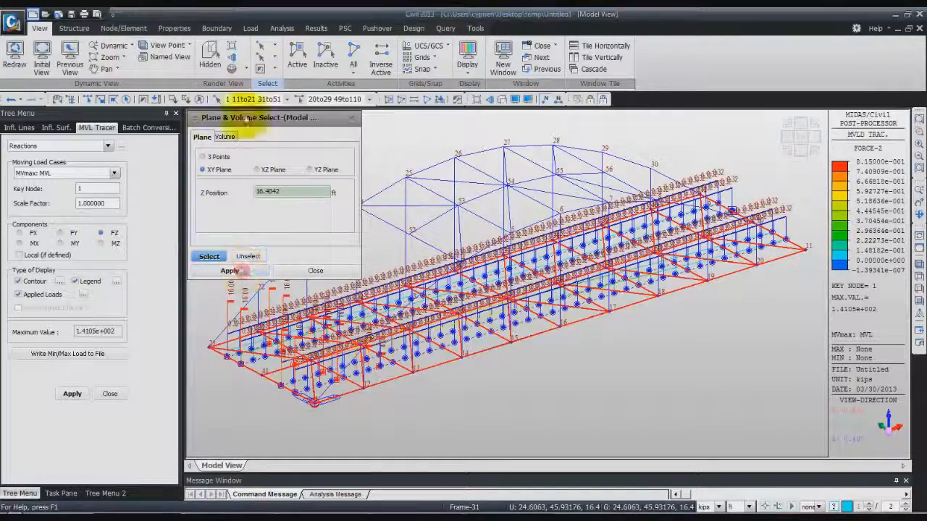
click(298, 58)
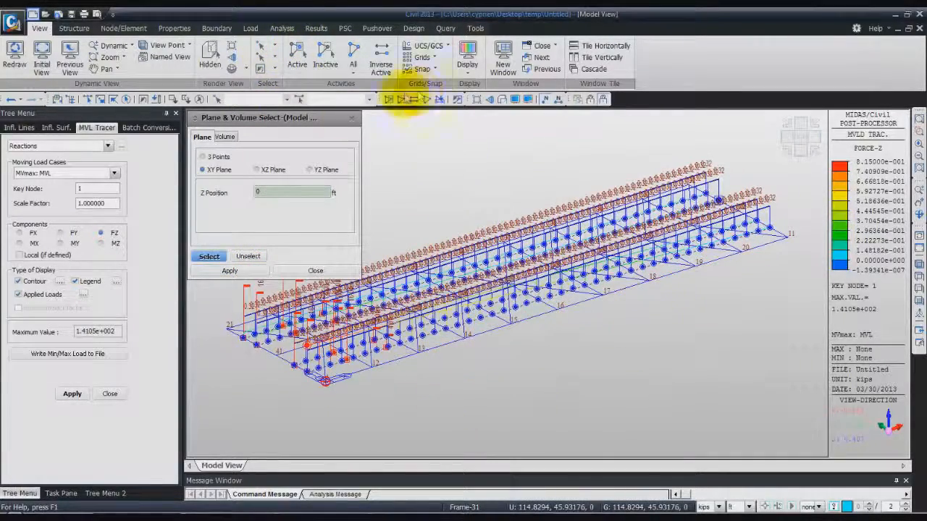
click(352, 117)
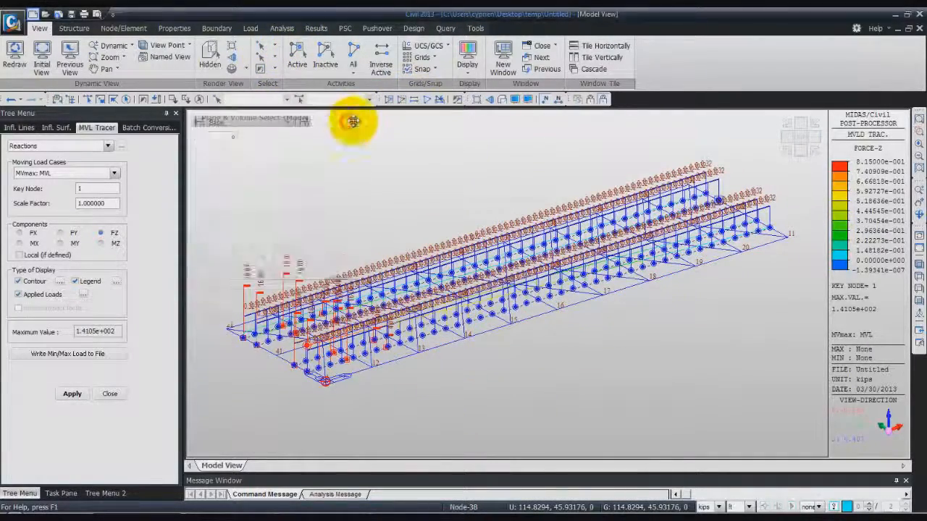
Display the Beam Forces/Moments moving tracer of My at part i of key element 28 for MVmax: MVL
click(108, 147)
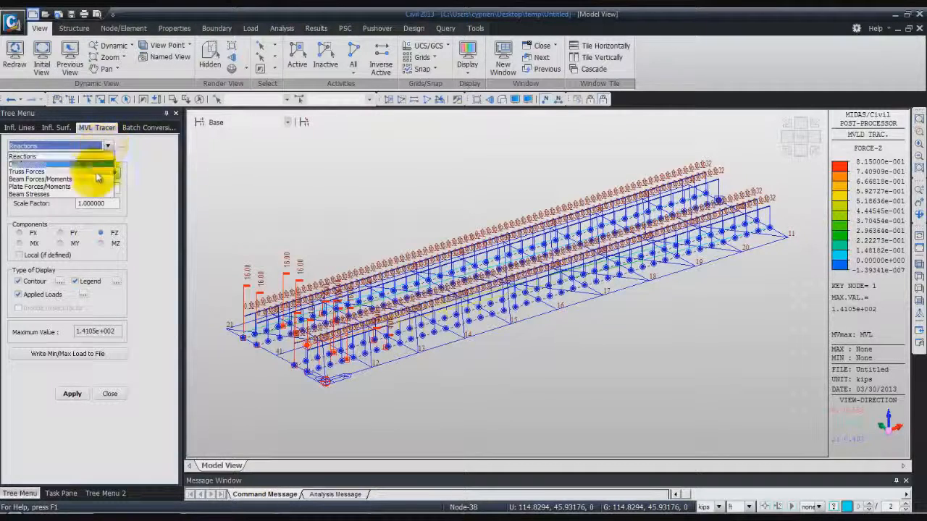
click(87, 180)
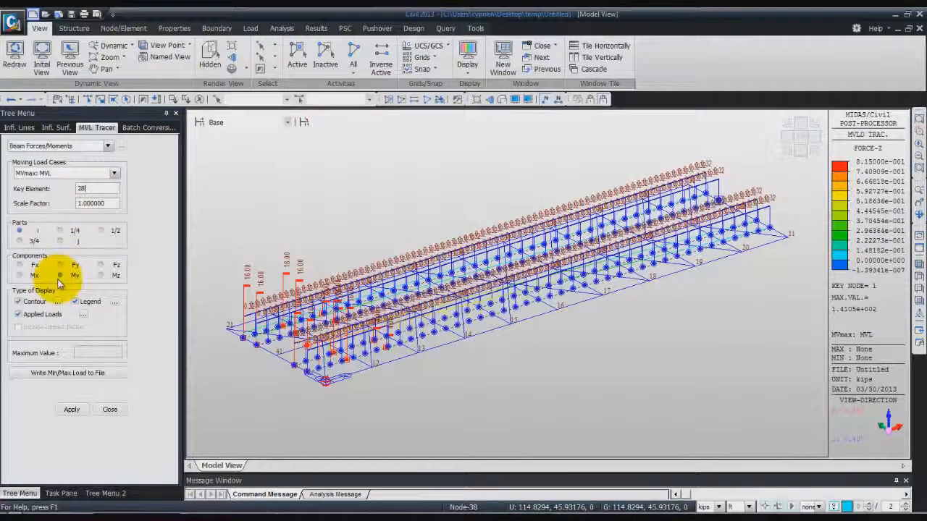
click(71, 409)
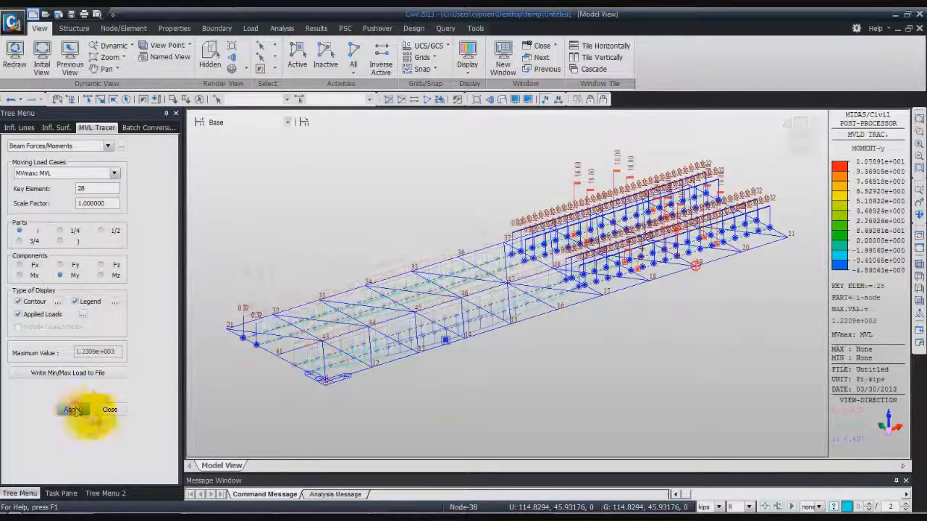
ctrl+middle_drag(644, 367, 621, 318)
mouse_move(629, 334)
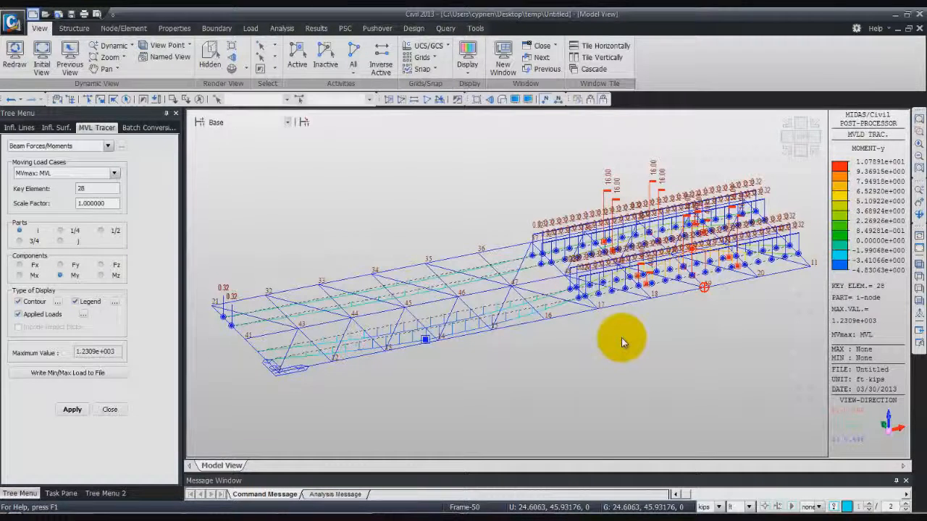
mouse_move(622, 312)
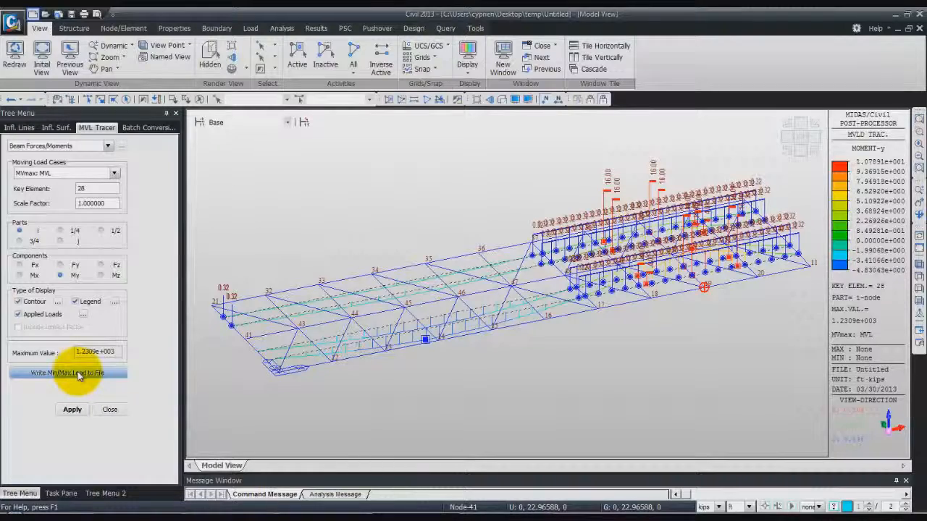
Write the min/max load to the MVmaxMVLMy28 MCT file, review its beam load data, and exit the text editor
click(78, 373)
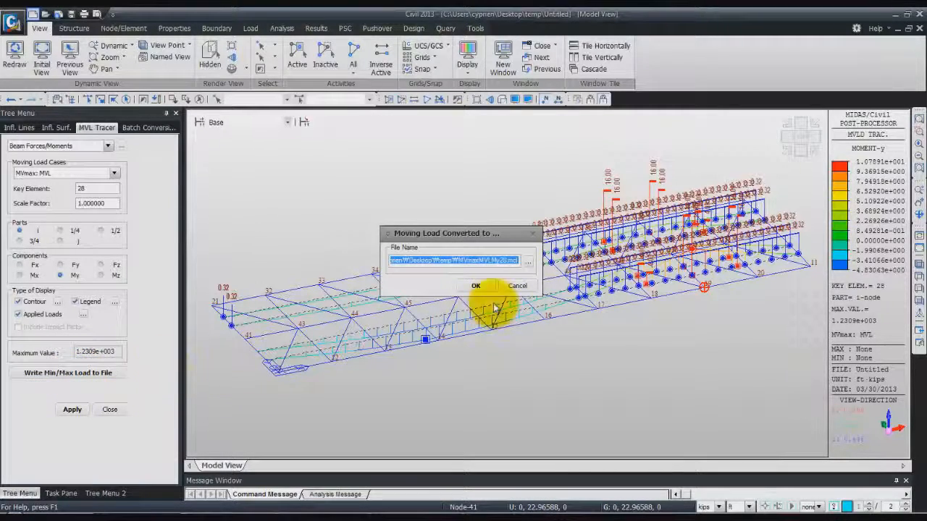
click(474, 287)
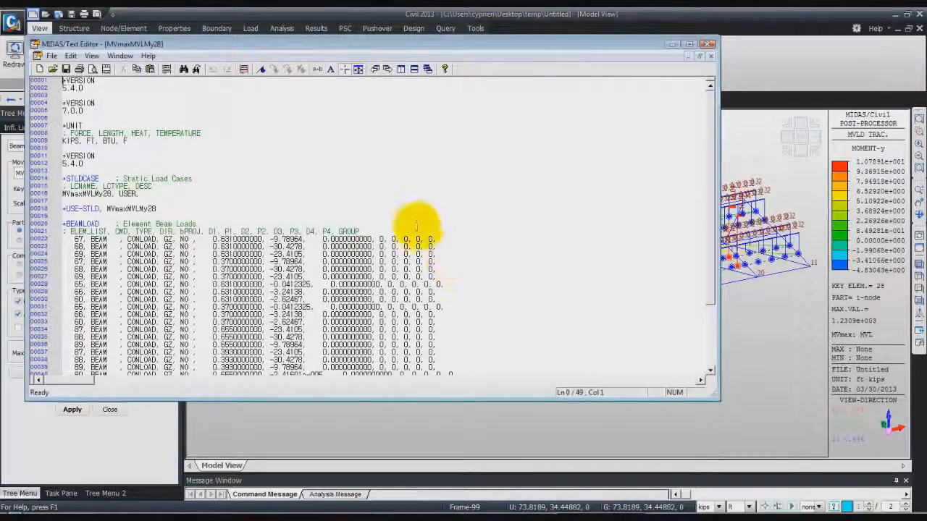
scroll(415, 246, down, 11)
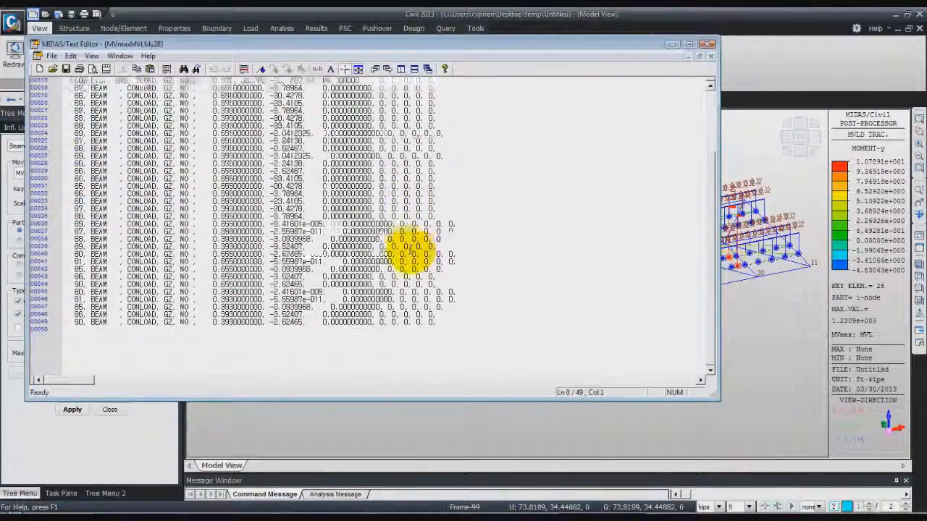
scroll(409, 252, up, 11)
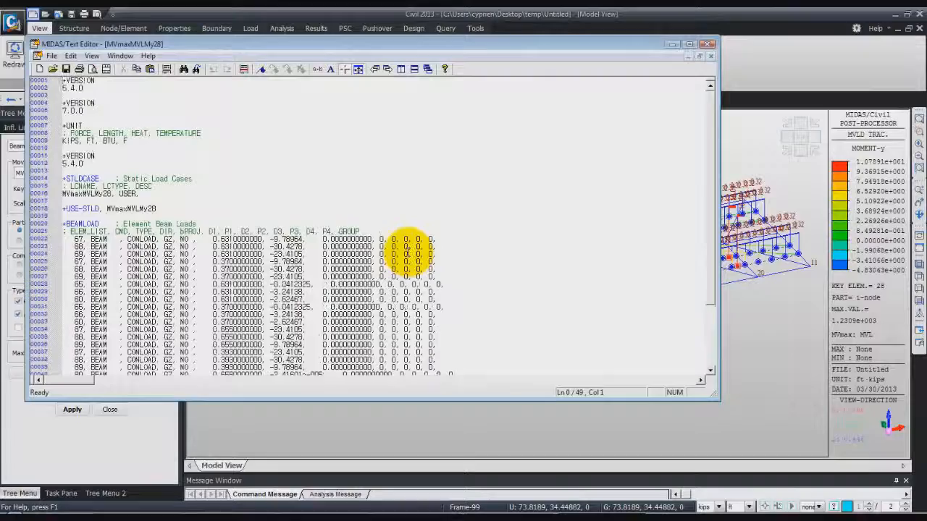
scroll(406, 252, down, 1)
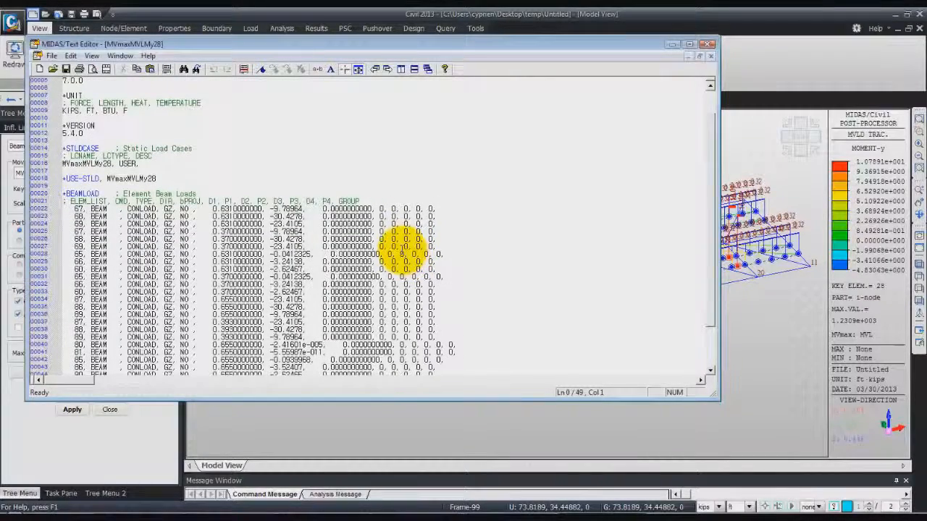
click(52, 55)
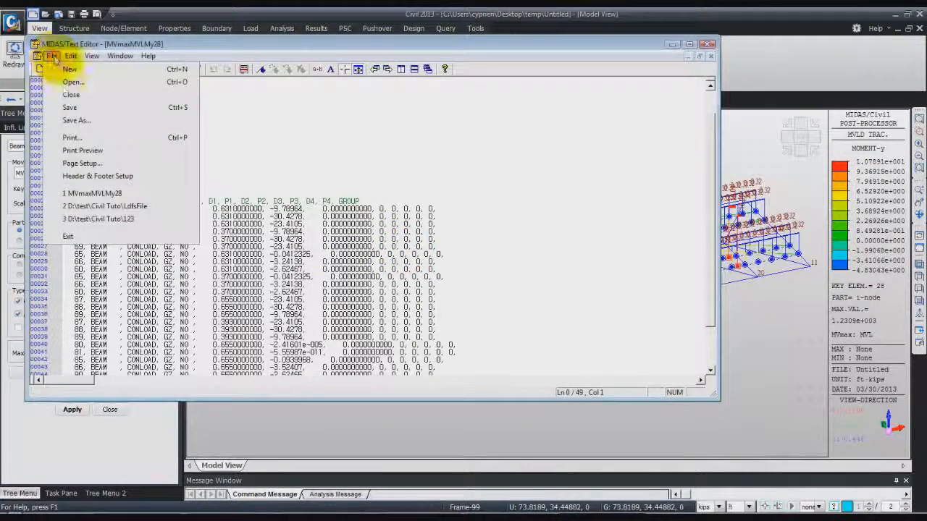
click(68, 236)
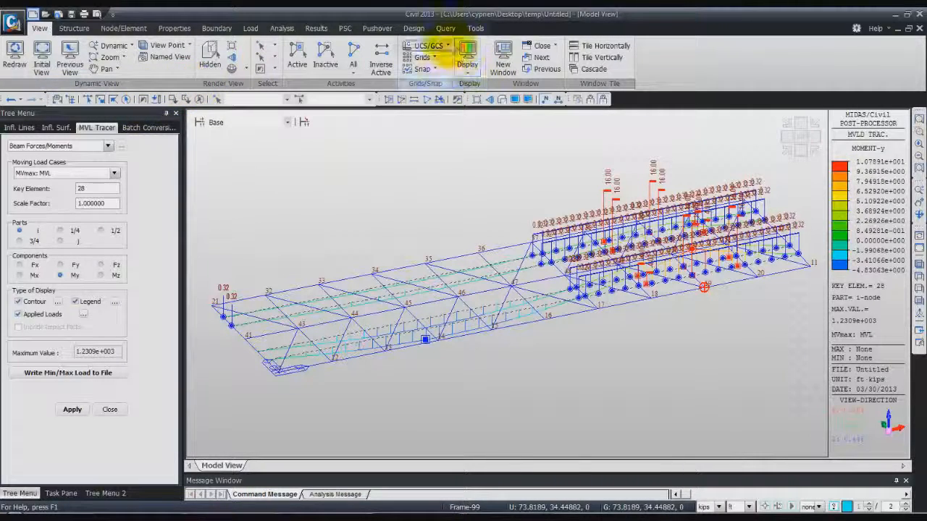
Load the MVmaxMVLMy28 file into the MCT Command Shell and run it to add the converted static load
click(475, 29)
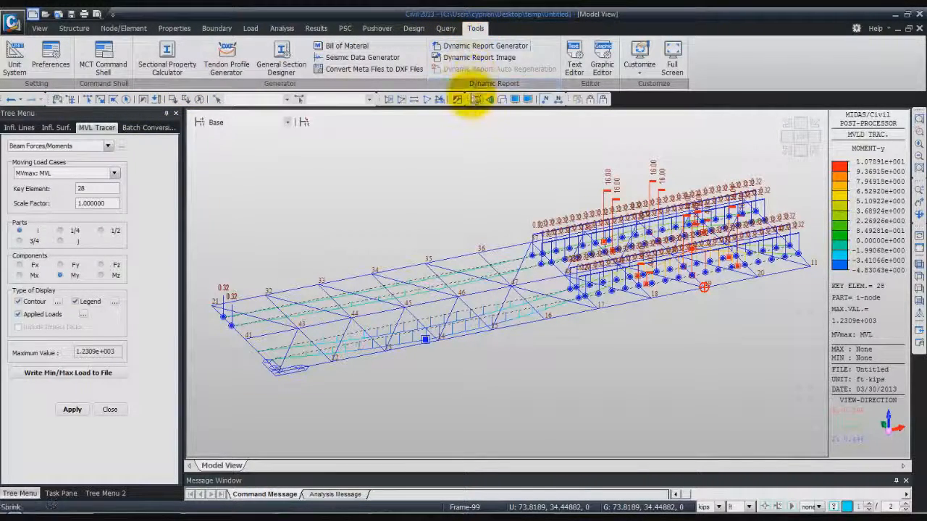
click(105, 54)
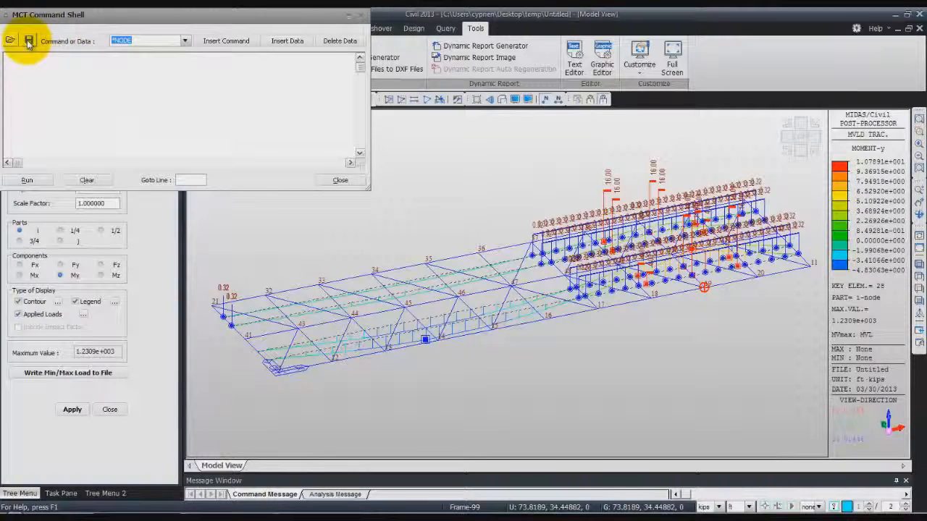
click(29, 41)
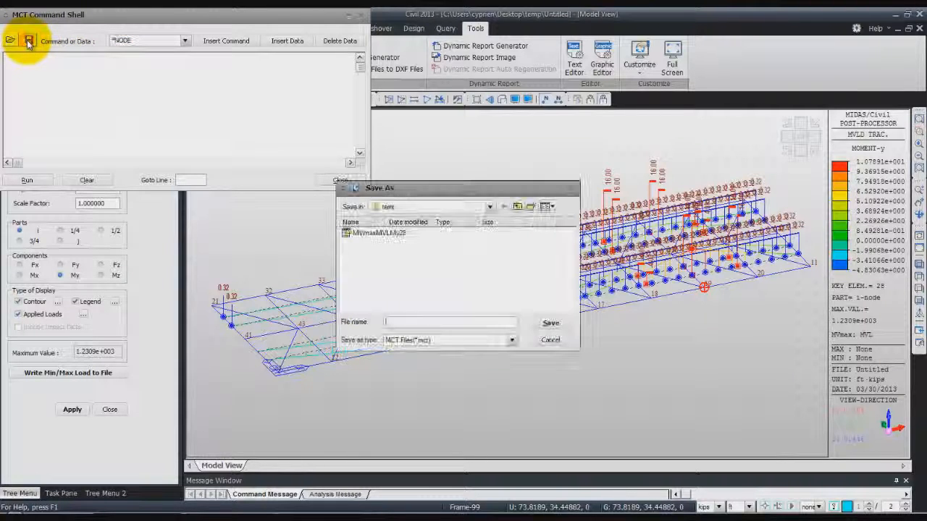
click(380, 233)
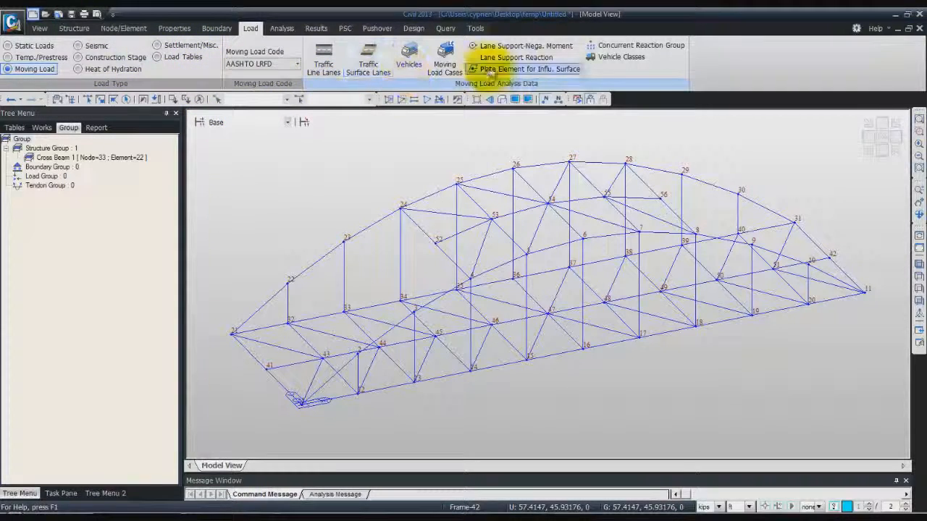
Check the MVmaxMVLMy28 entry in the static load cases and close the list
click(26, 46)
click(239, 57)
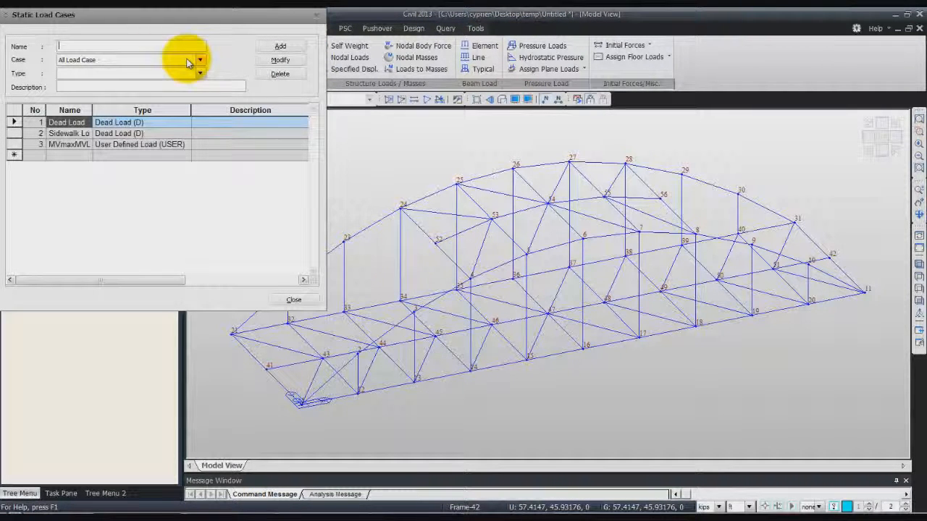
click(81, 147)
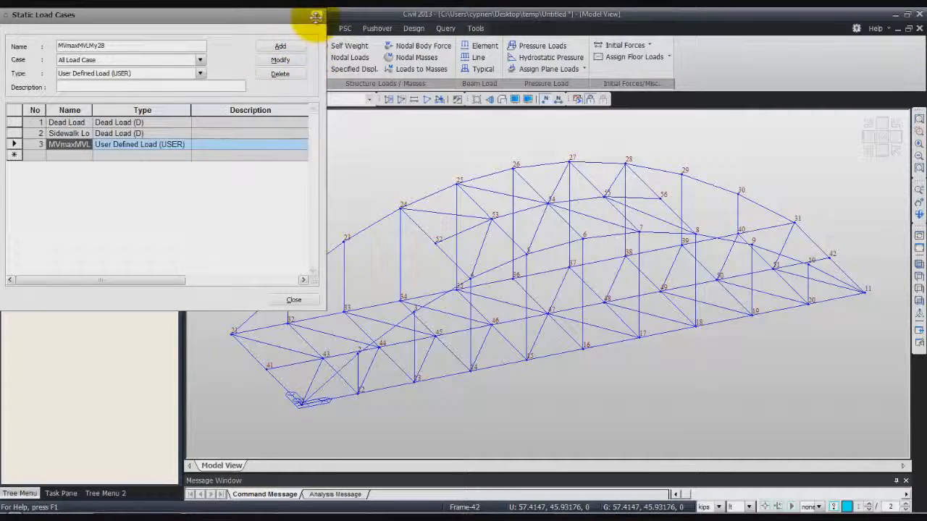
click(291, 300)
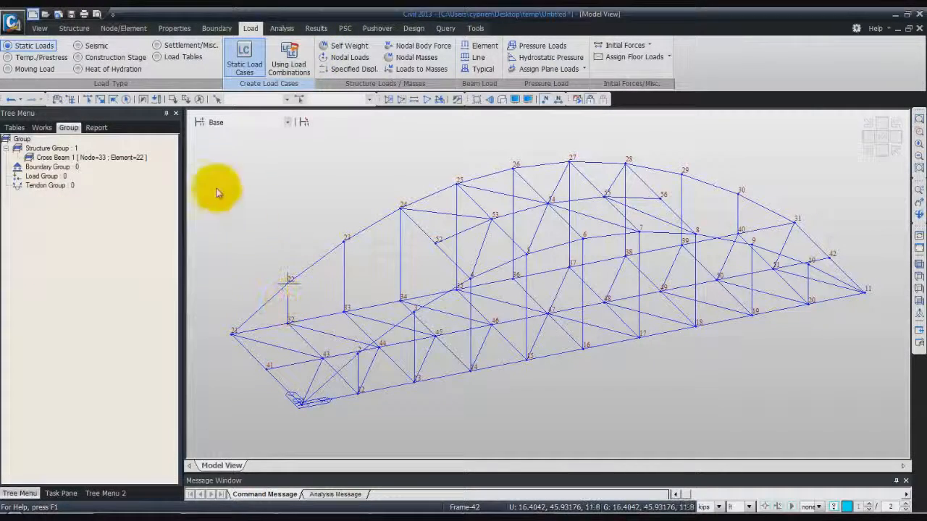
Run the analysis with the converted static load case included and open the Beam Diagrams force results
click(581, 99)
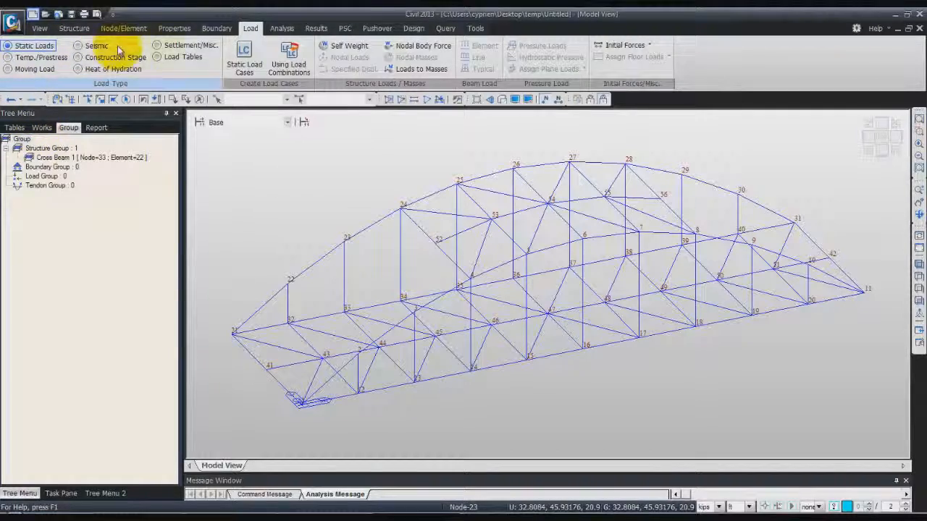
click(314, 28)
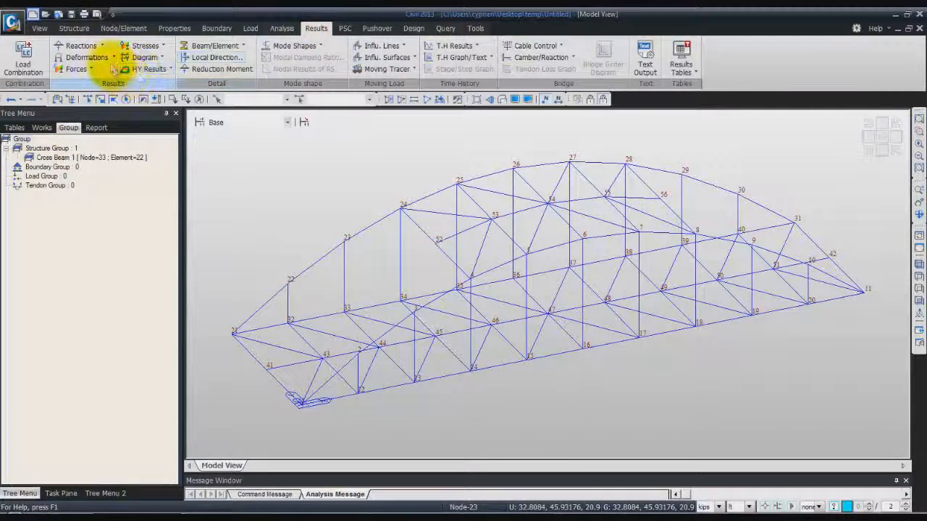
click(91, 69)
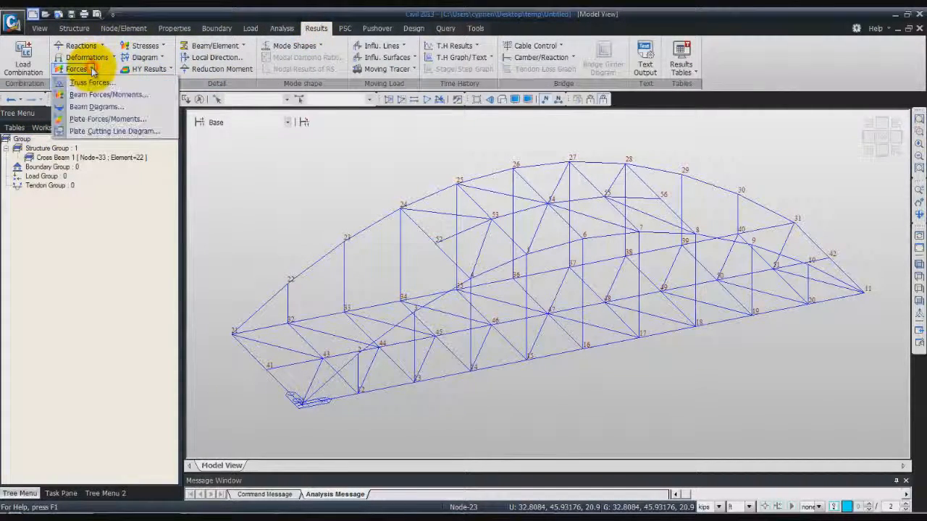
click(90, 107)
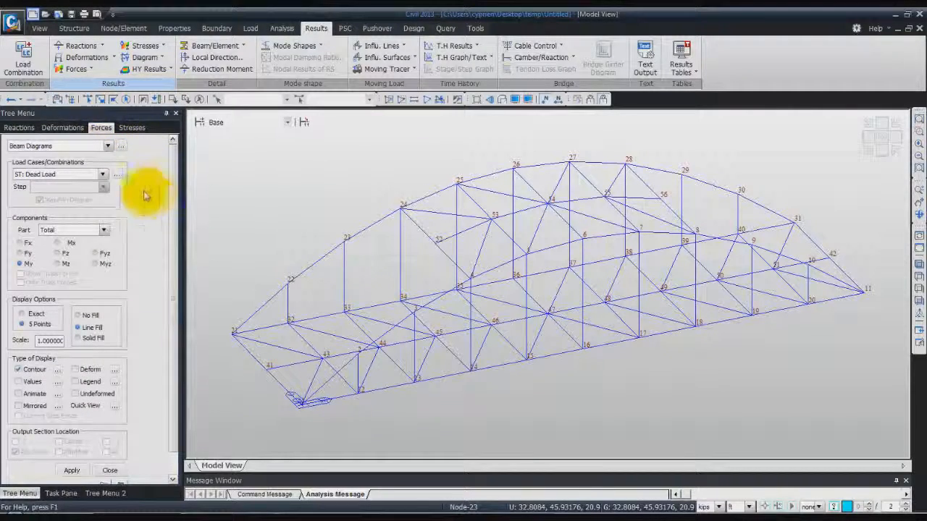
Display the My beam diagram for ST: MVmaxMVLMy28 with contour, legend and solid fill, and inspect the moments of element 26
click(103, 174)
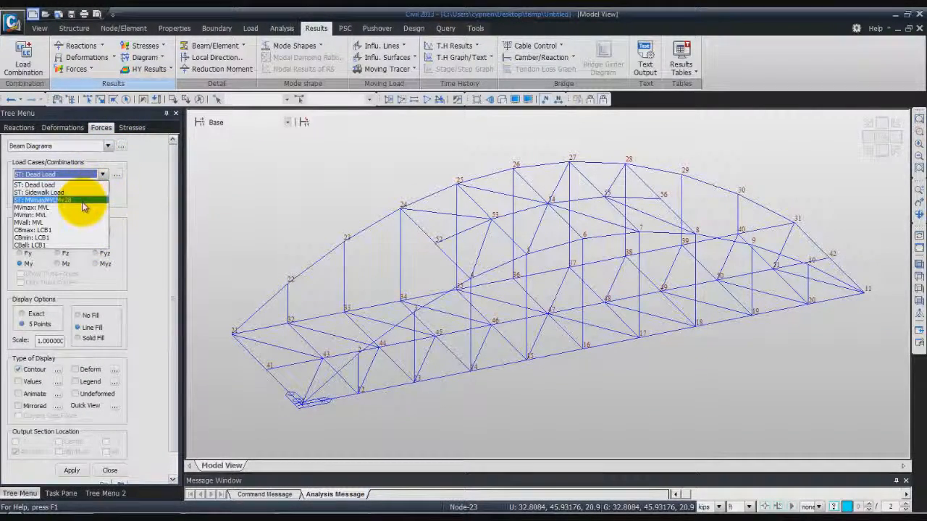
click(82, 201)
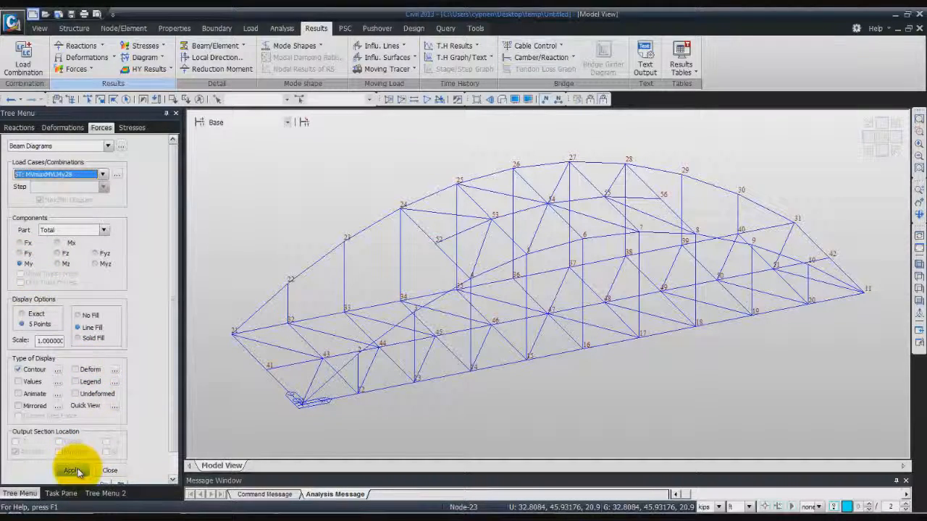
click(75, 382)
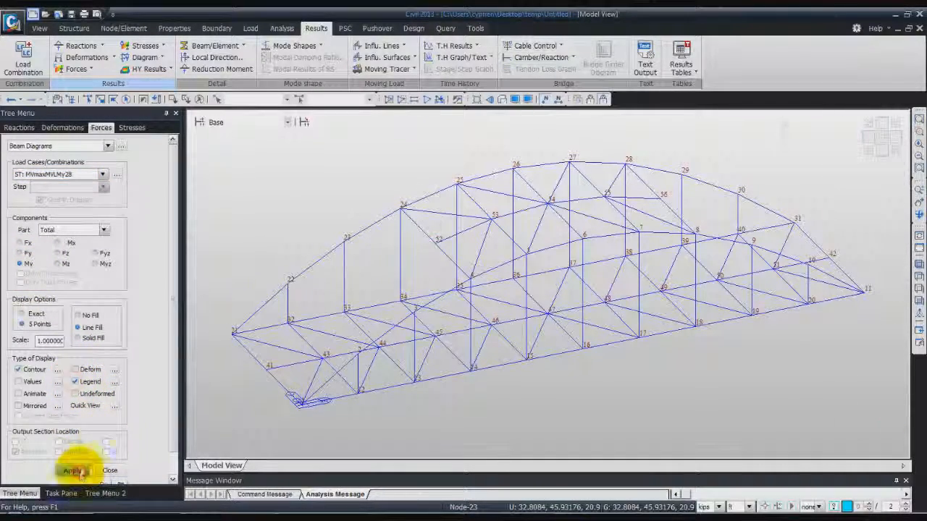
click(72, 471)
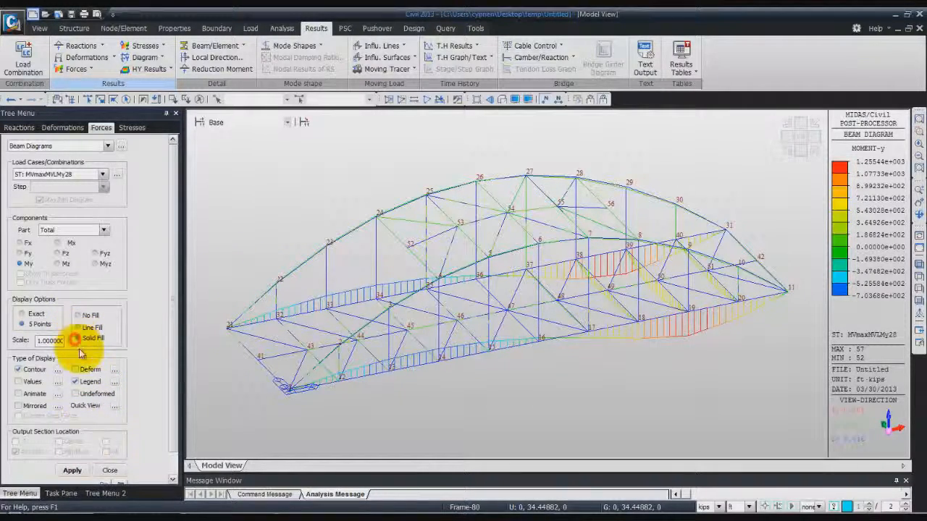
click(73, 469)
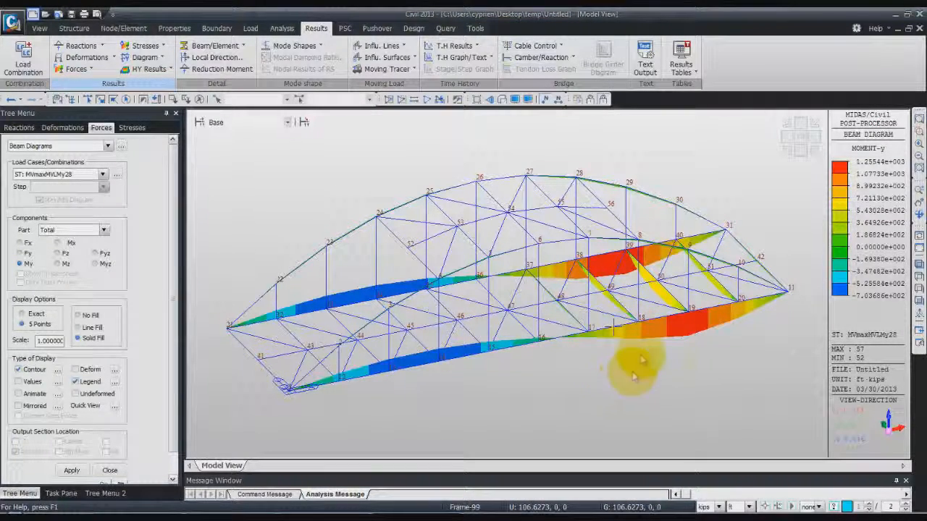
mouse_move(636, 359)
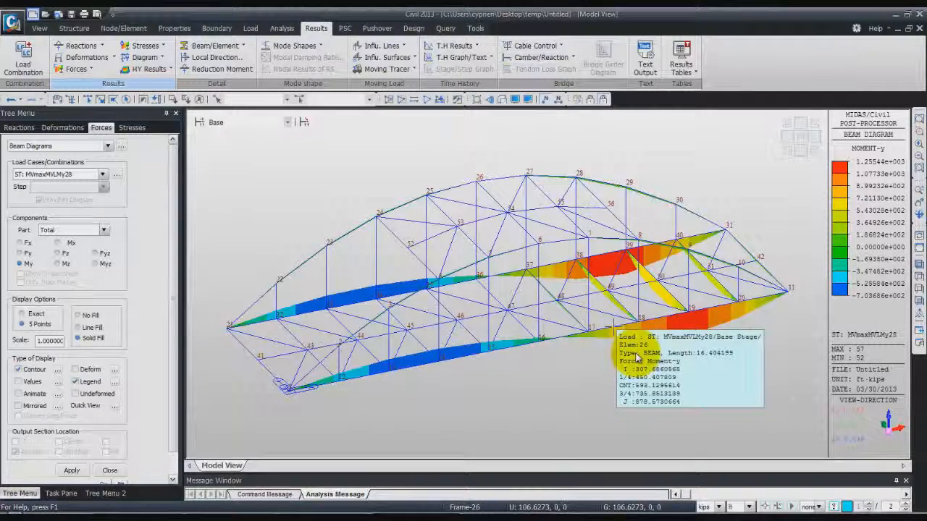